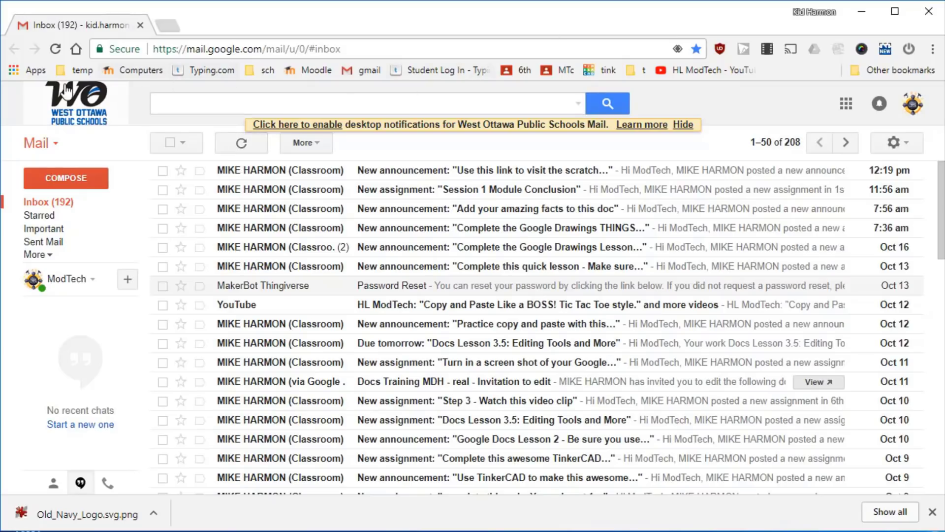
Step: Go from Gmail's Apps page into Google Drive and open the NEW menu
{"action": "left_click", "coordinate": [22, 70]}
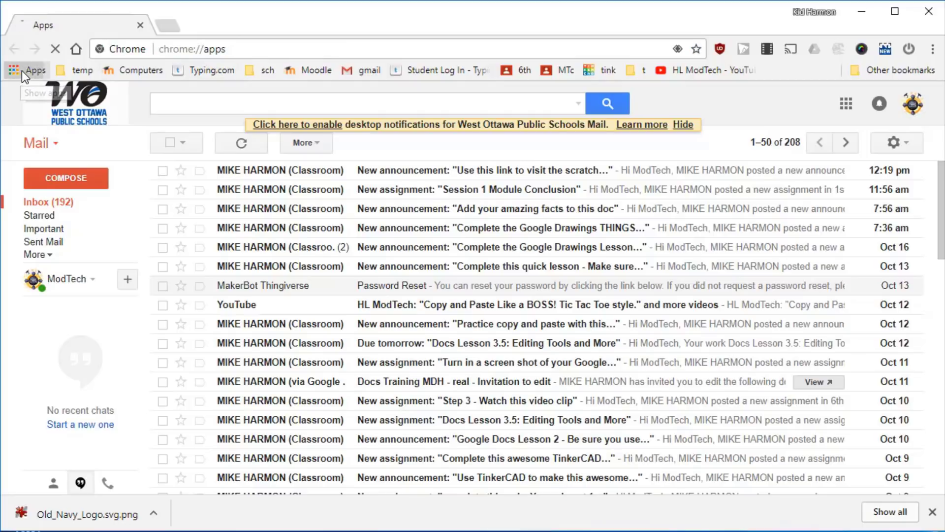
{"action": "left_click", "coordinate": [277, 316]}
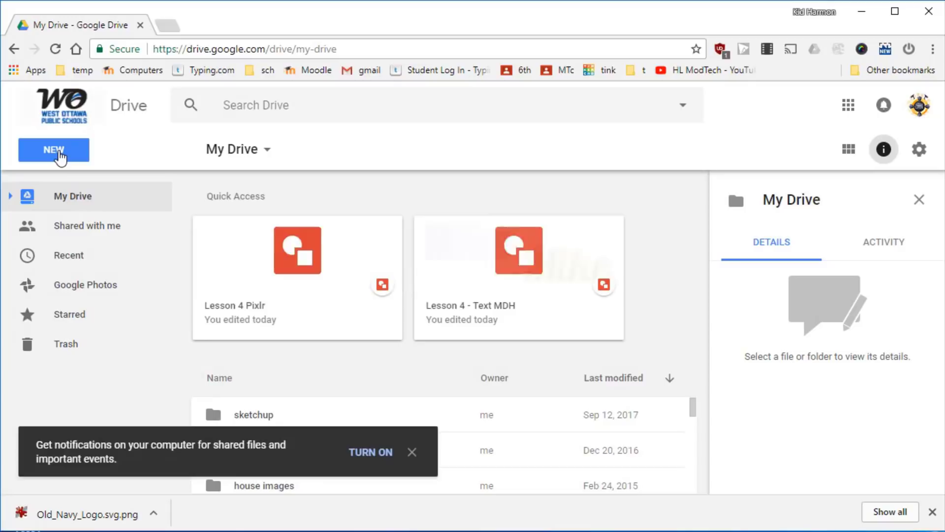
{"action": "left_click", "coordinate": [54, 150]}
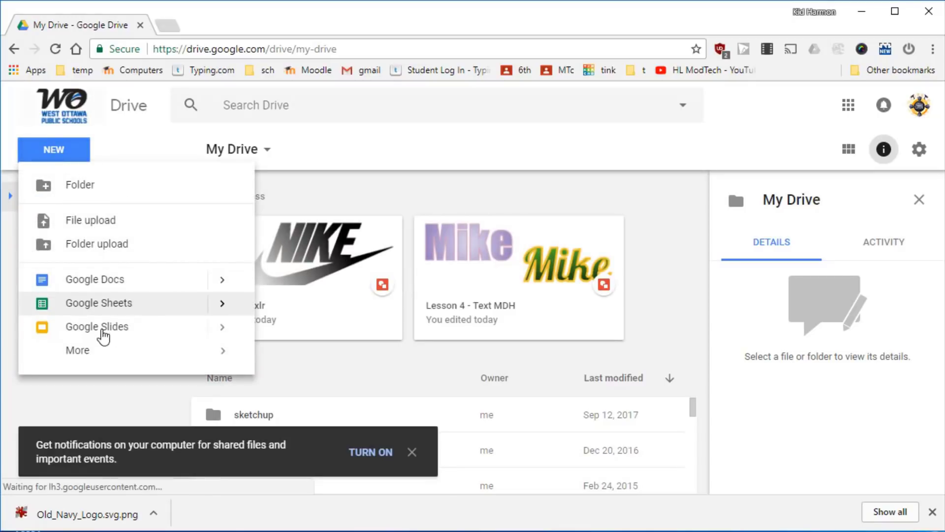
Step: Create a new Google Drawings file titled 'Lesson 2 LOGO' followed by the author's name
{"action": "mouse_move", "coordinate": [120, 351]}
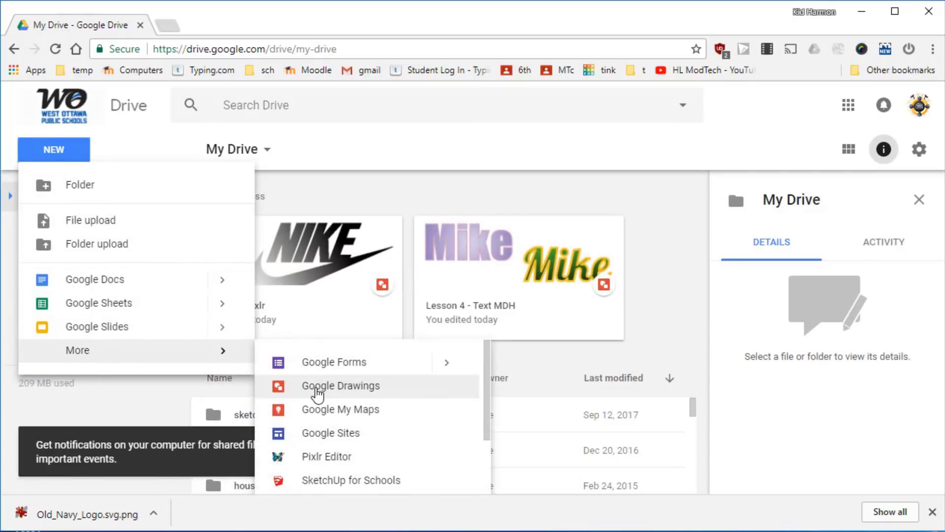
{"action": "left_click", "coordinate": [315, 389]}
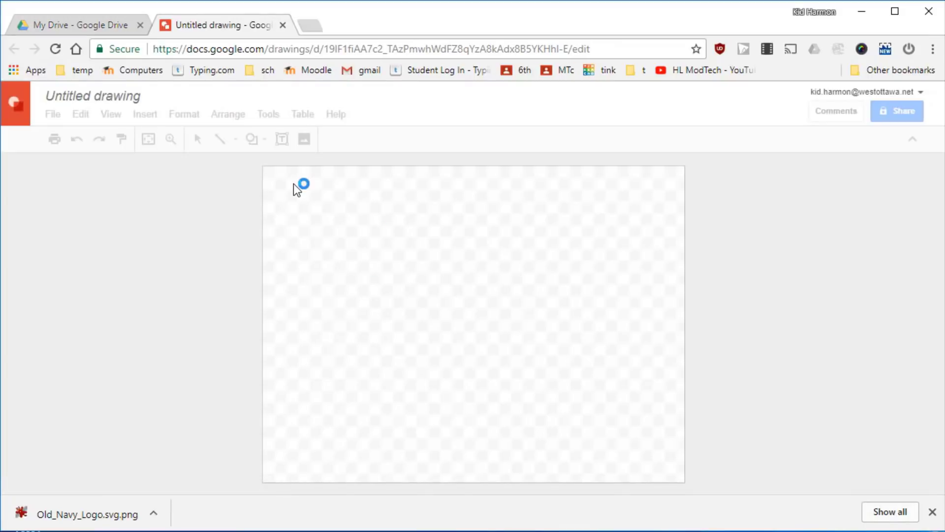
{"action": "left_click", "coordinate": [65, 96]}
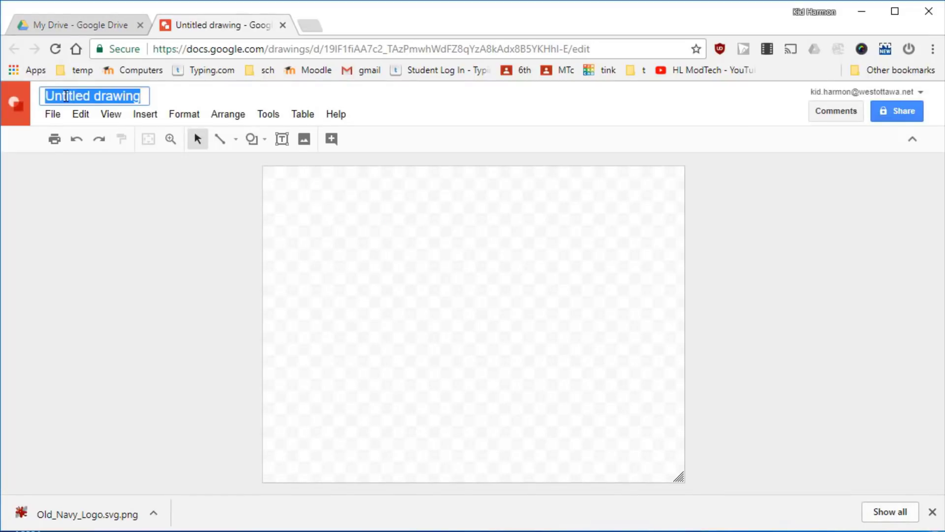
{"action": "type", "text": "Lesson 2 LOGO Mike H"}
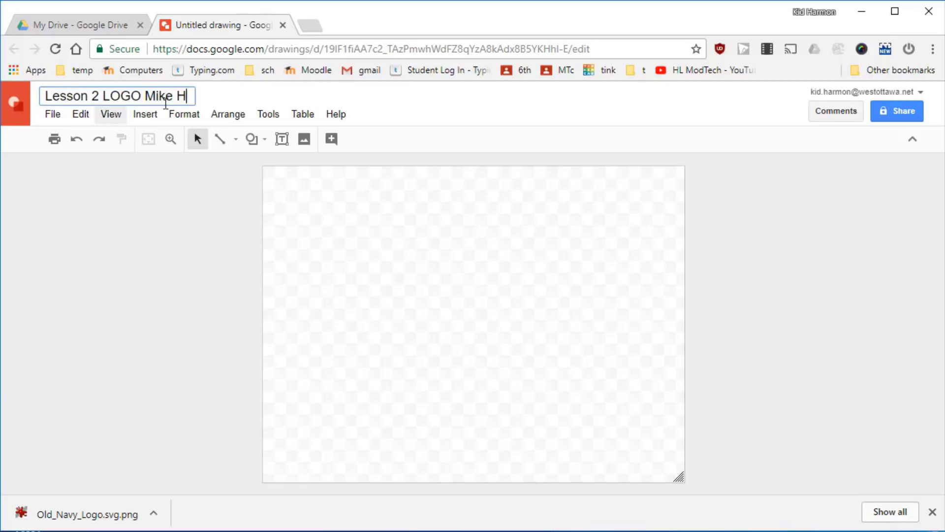
{"action": "left_click", "coordinate": [270, 293]}
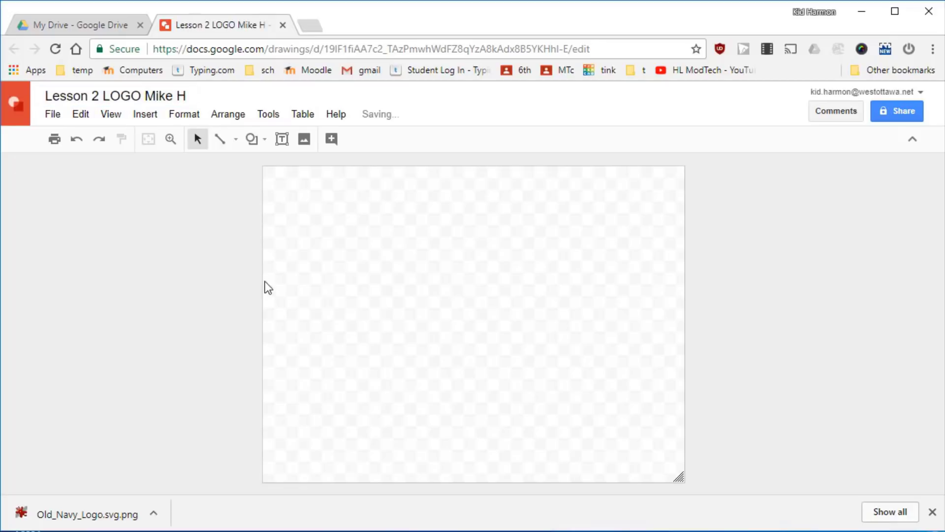
Step: Set a custom page size of 8.5 inches wide by 11 inches tall in Page setup
{"action": "left_click", "coordinate": [53, 114]}
{"action": "left_click", "coordinate": [121, 460]}
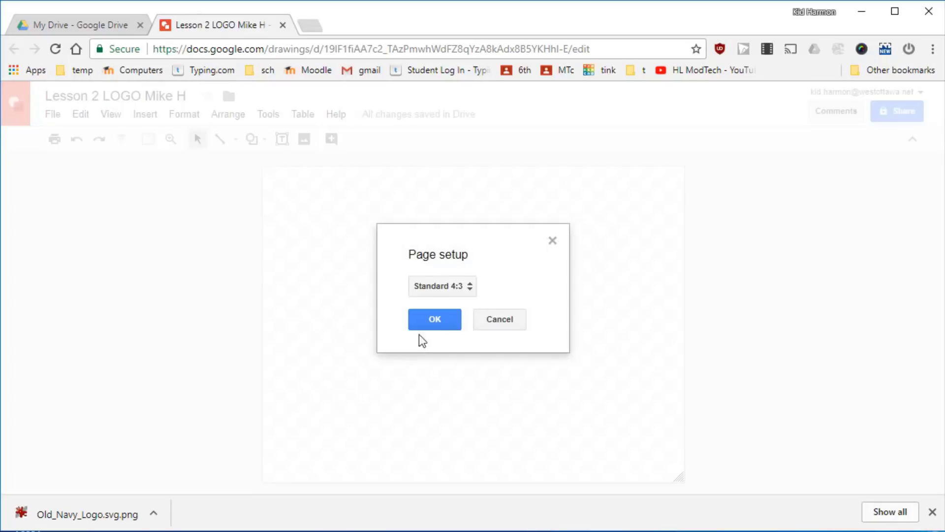
{"action": "left_click", "coordinate": [447, 285]}
{"action": "left_click", "coordinate": [447, 348]}
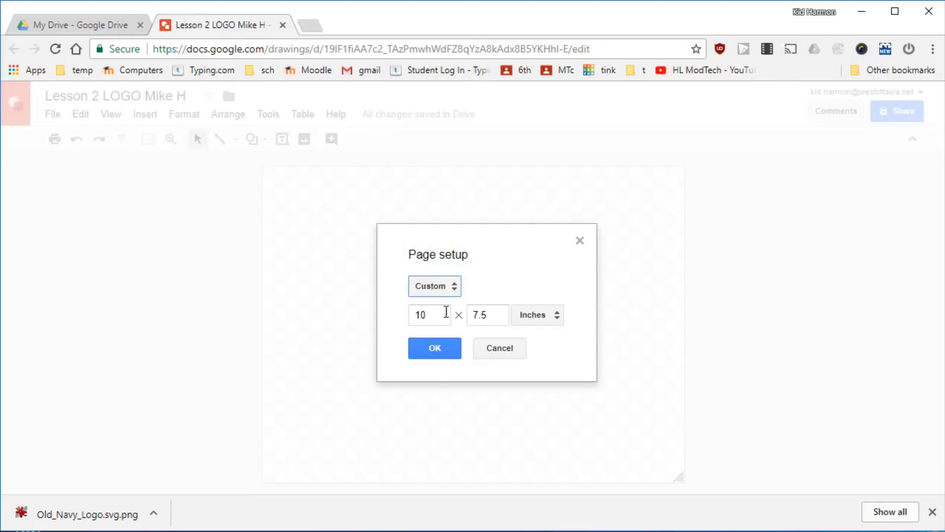
{"action": "left_click_drag", "start_coordinate": [443, 314], "coordinate": [370, 322]}
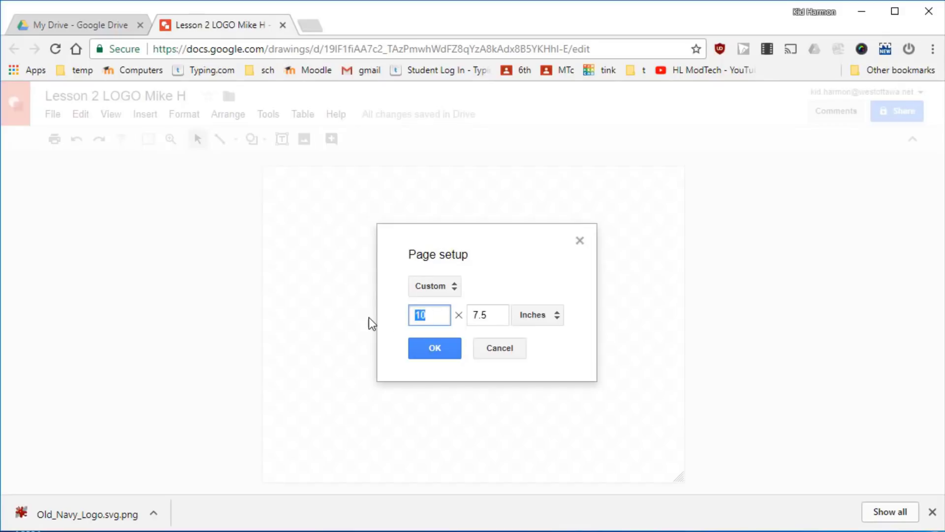
{"action": "type", "text": "8.5"}
{"action": "left_click_drag", "start_coordinate": [482, 318], "coordinate": [437, 320]}
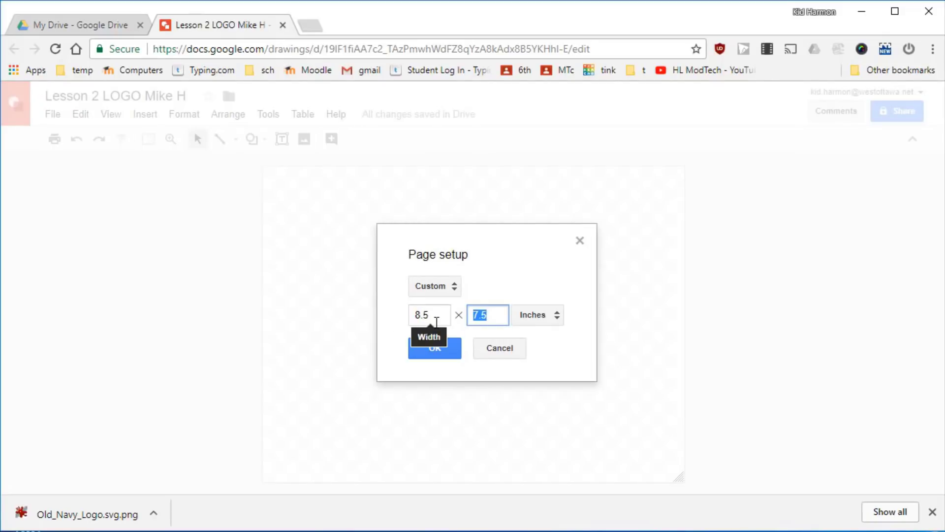
{"action": "type", "text": "11"}
{"action": "key", "text": "Return"}
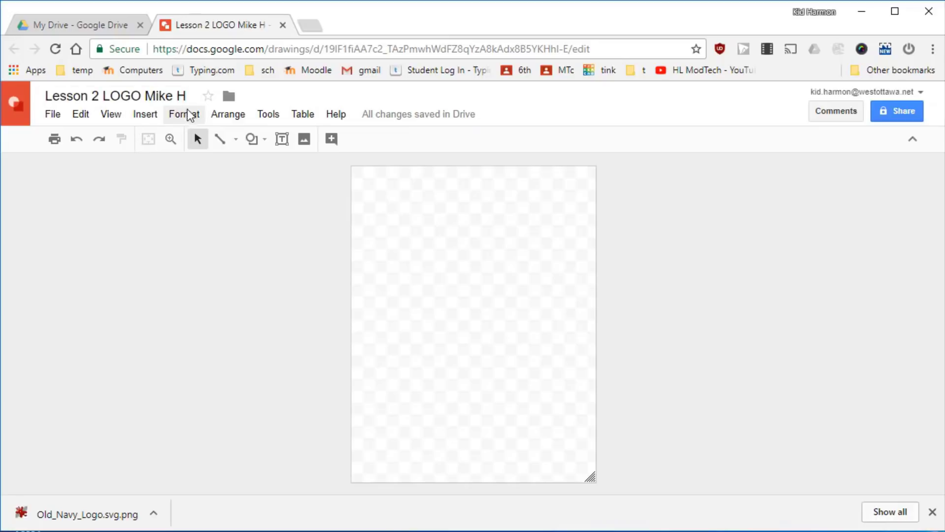
Step: Draw a wide oval and move it up near the top of the page
{"action": "left_click", "coordinate": [254, 140]}
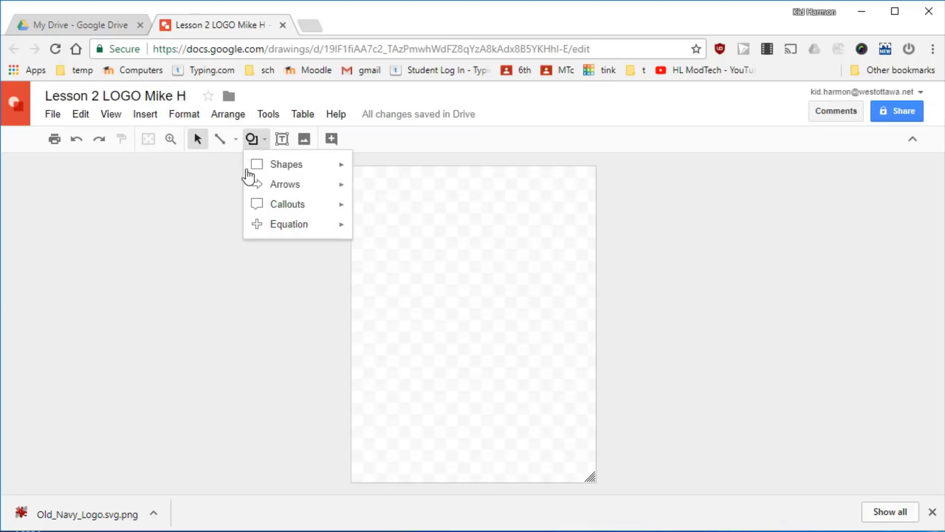
{"action": "mouse_move", "coordinate": [270, 168]}
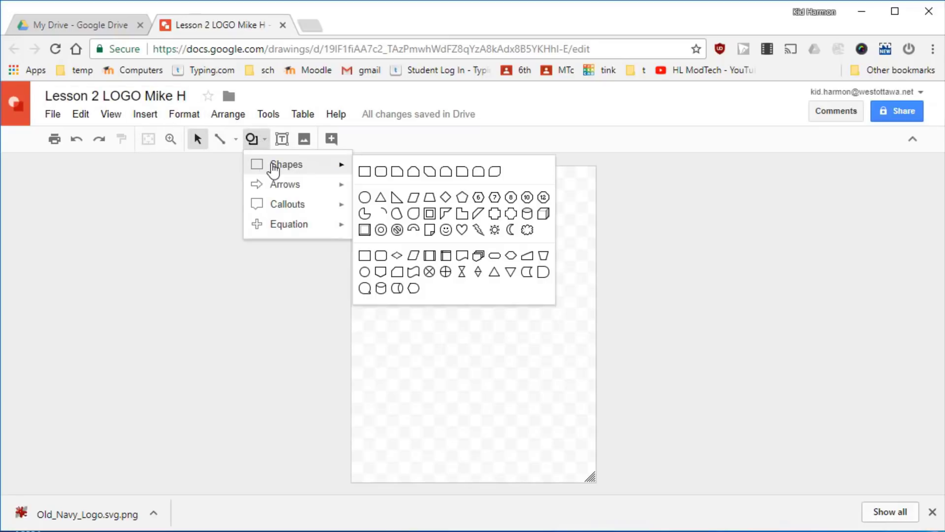
{"action": "left_click", "coordinate": [364, 198]}
{"action": "left_click_drag", "start_coordinate": [373, 216], "coordinate": [583, 305]}
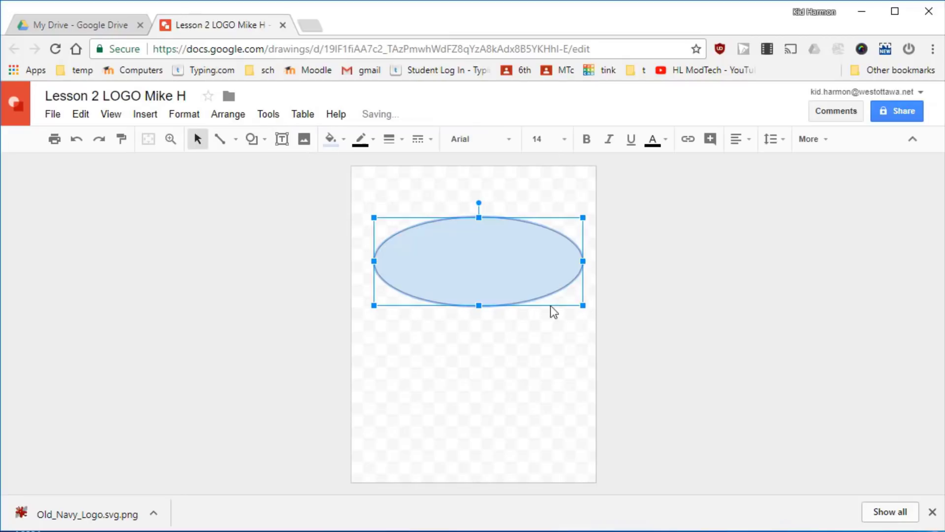
{"action": "left_click_drag", "start_coordinate": [479, 275], "coordinate": [469, 248]}
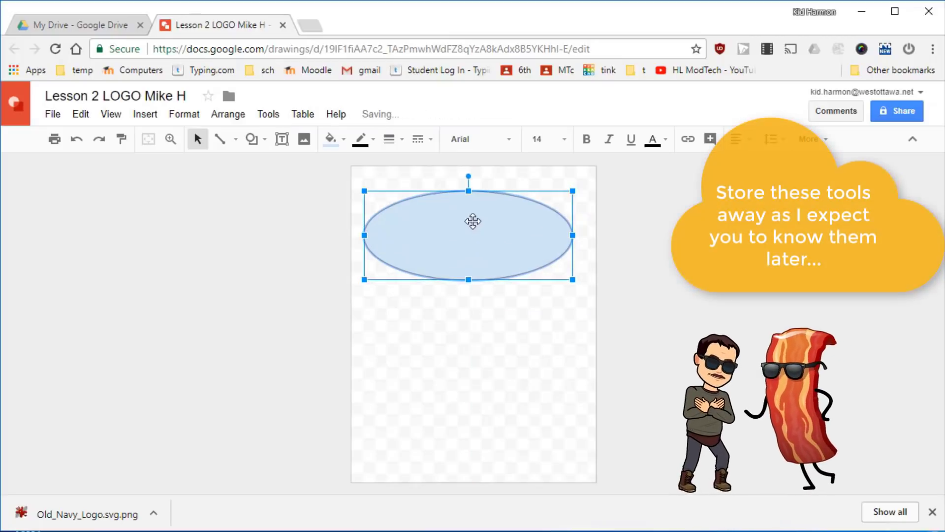
Step: Centre the oval horizontally on the page
{"action": "left_click", "coordinate": [228, 114]}
{"action": "mouse_move", "coordinate": [245, 211]}
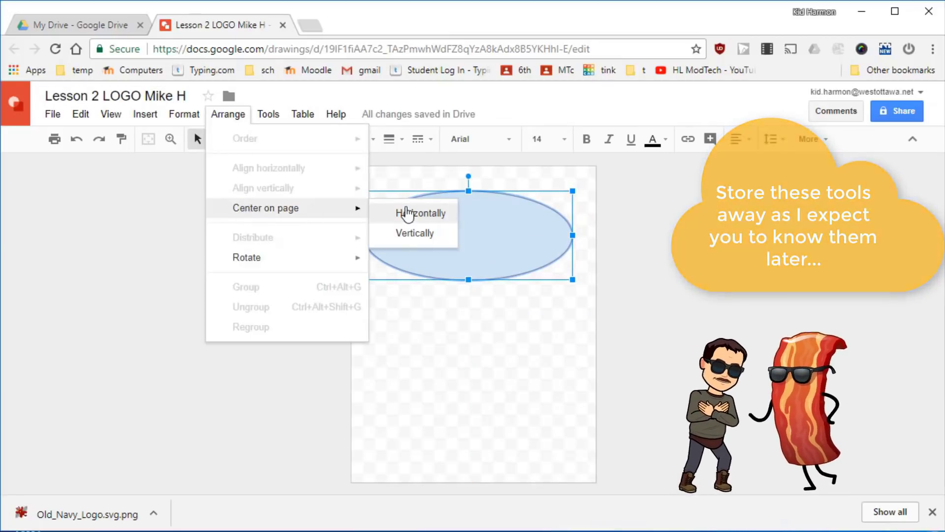
{"action": "left_click", "coordinate": [406, 212]}
{"action": "left_click", "coordinate": [461, 376]}
{"action": "left_click", "coordinate": [476, 237]}
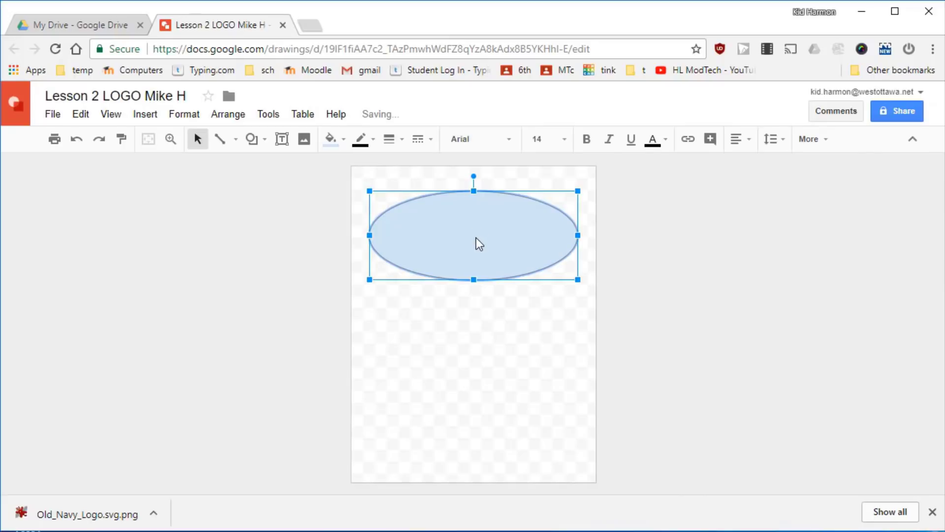
Step: Fill the oval light gray and give it a black outline
{"action": "left_click", "coordinate": [335, 143]}
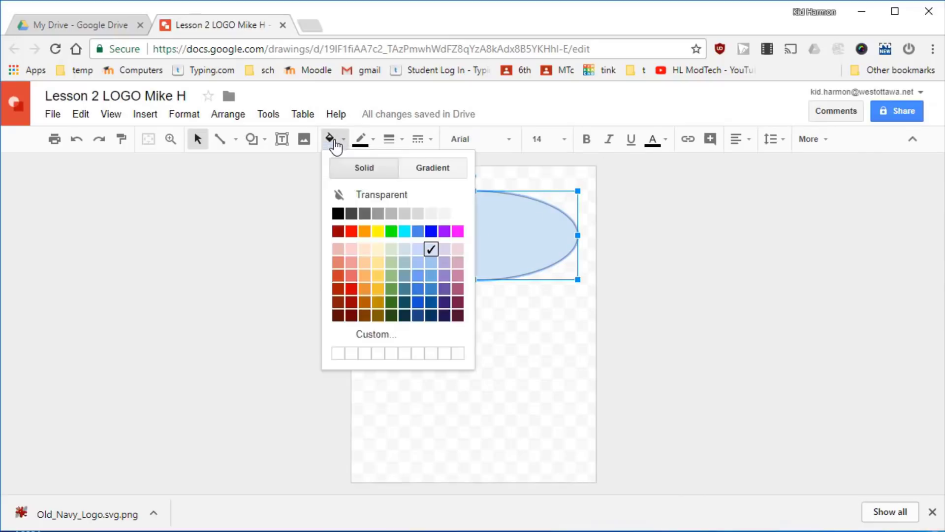
{"action": "left_click", "coordinate": [417, 213]}
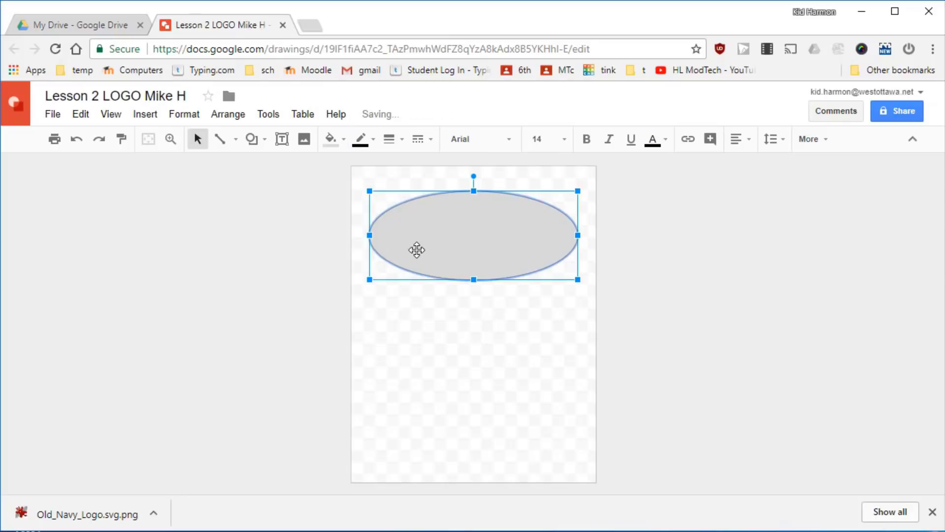
{"action": "left_click", "coordinate": [361, 142]}
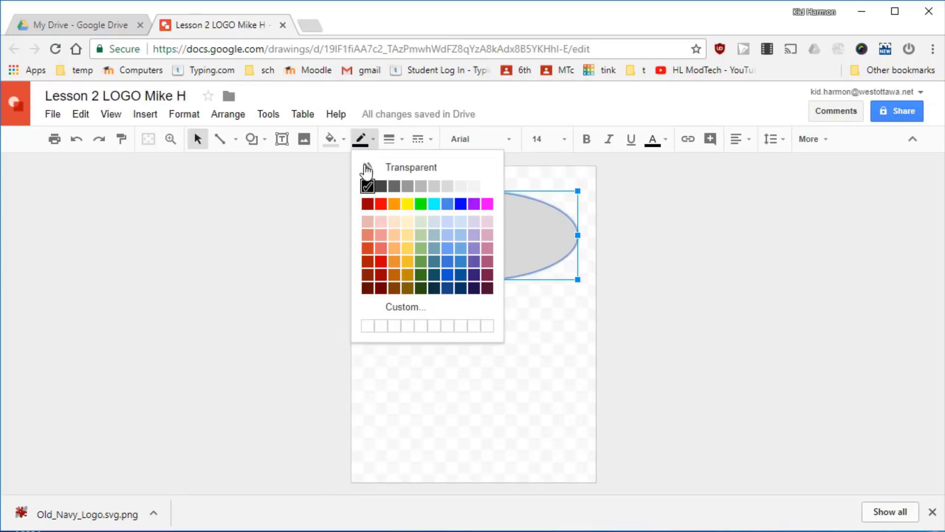
{"action": "left_click", "coordinate": [368, 186]}
Step: Thicken the oval's outline to 16px
{"action": "left_click", "coordinate": [391, 139]}
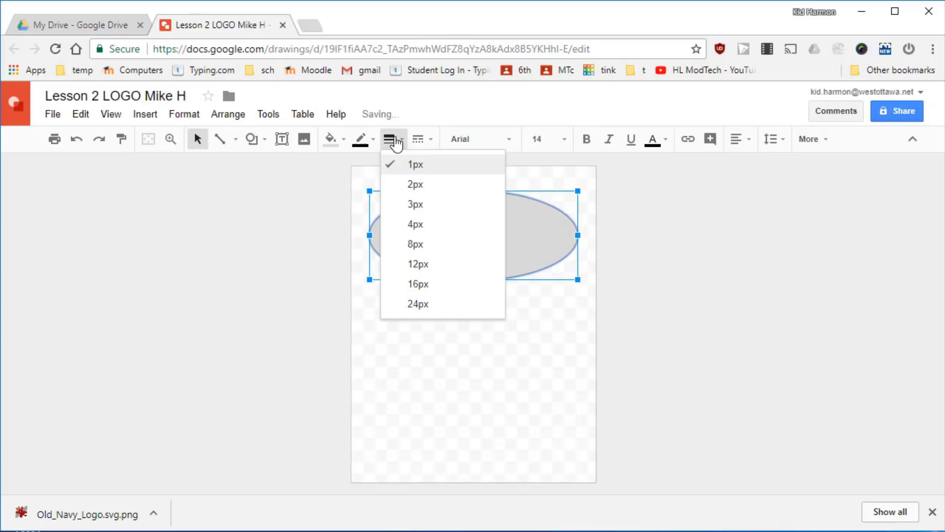
{"action": "left_click", "coordinate": [414, 245]}
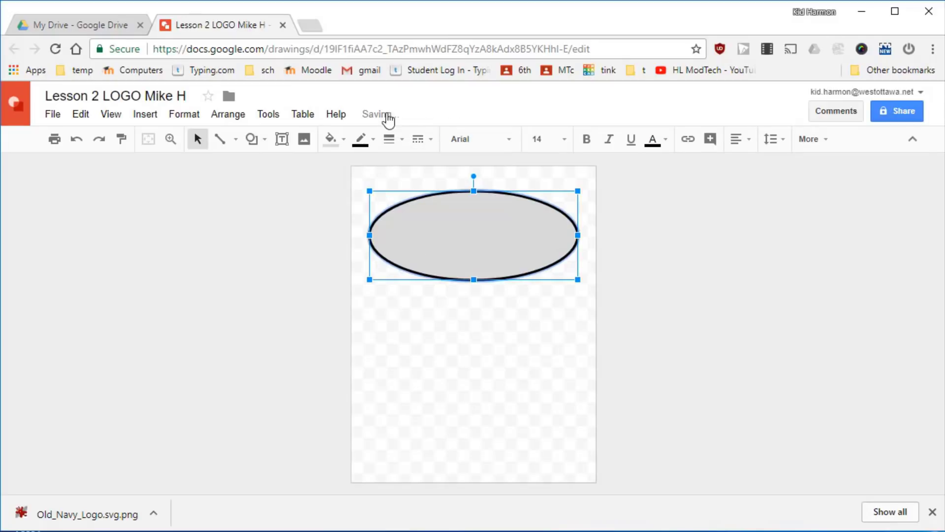
{"action": "left_click", "coordinate": [390, 140]}
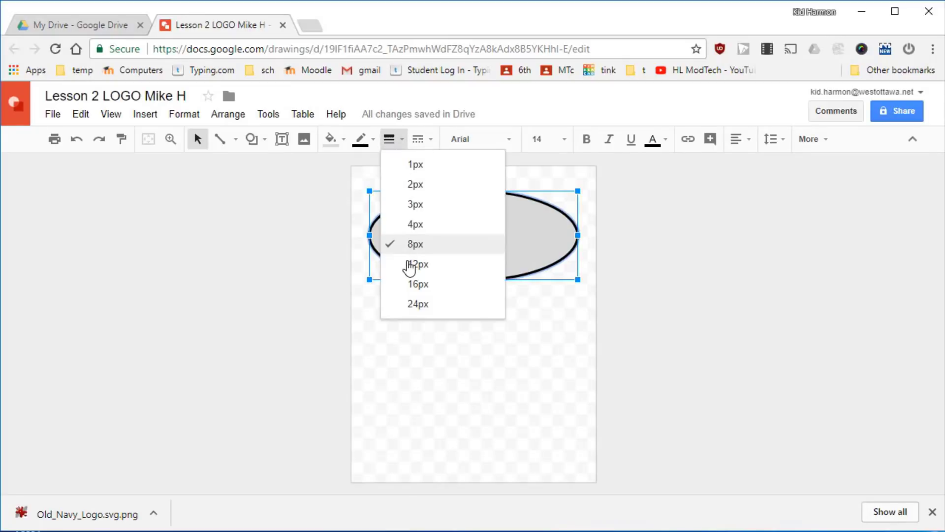
{"action": "left_click", "coordinate": [415, 283]}
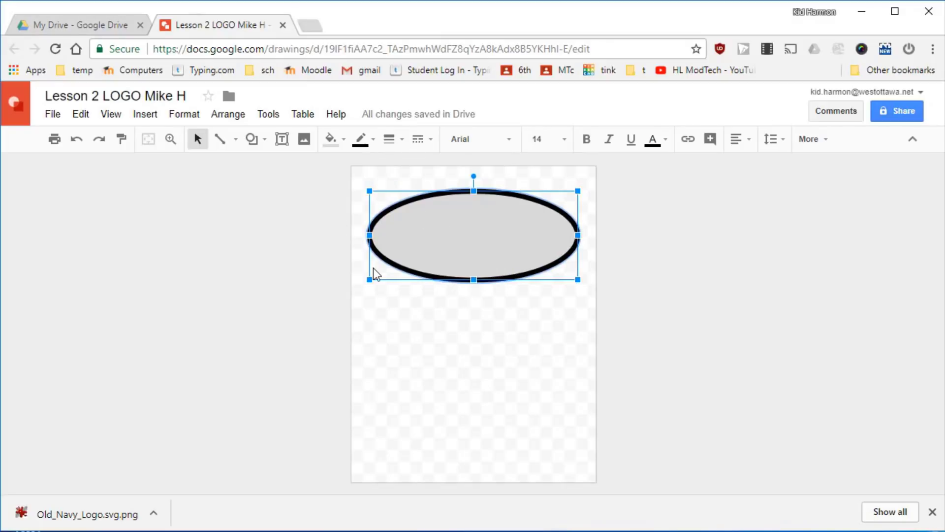
Step: Duplicate the oval, move the copy below, and shrink it proportionally
{"action": "key", "text": "ctrl+d"}
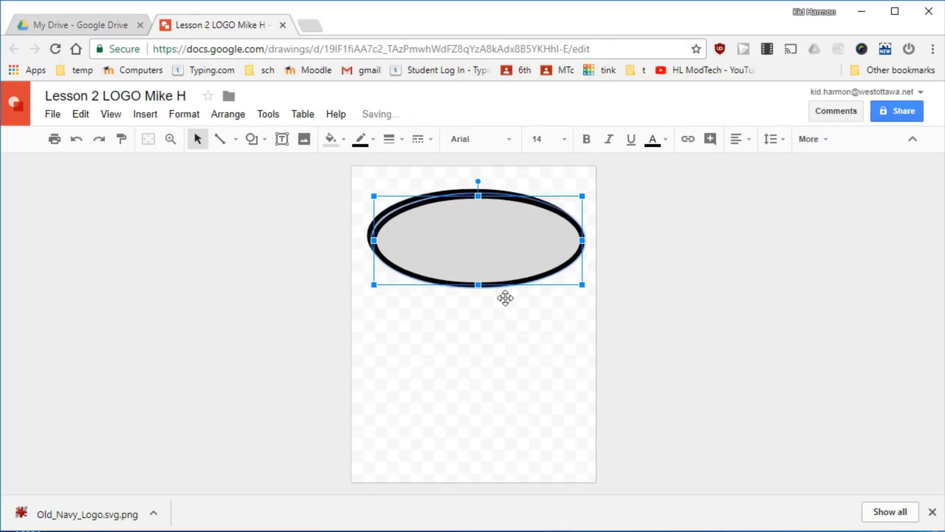
{"action": "left_click_drag", "start_coordinate": [501, 241], "coordinate": [500, 340]}
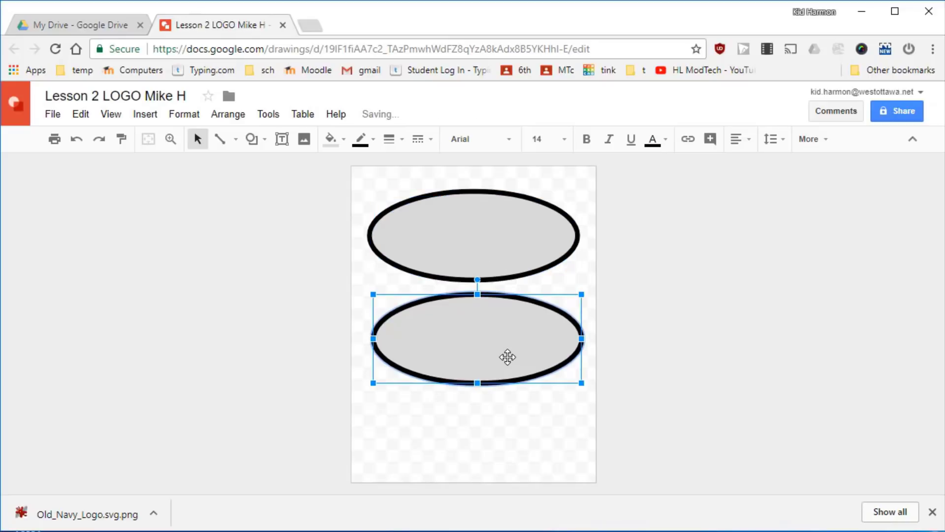
{"action": "left_click_drag", "start_coordinate": [571, 380], "coordinate": [544, 359]}
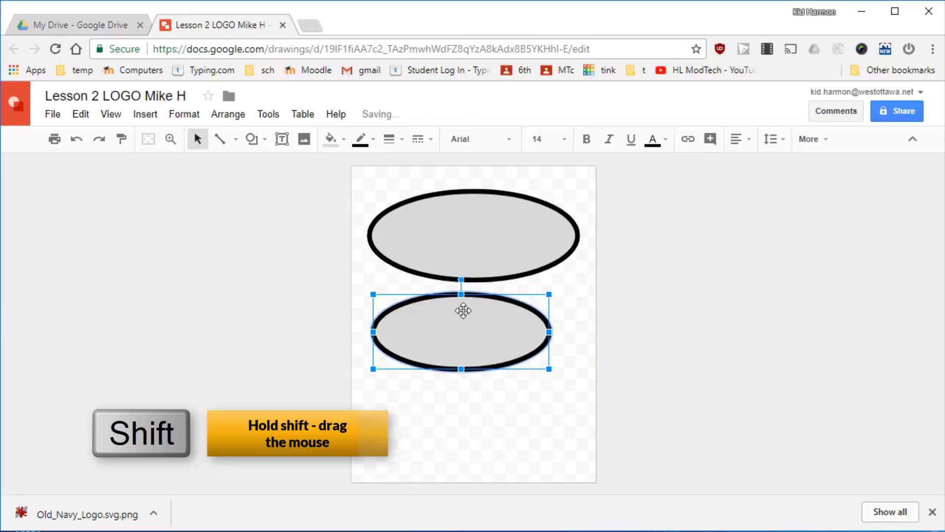
Step: Align both ovals so the smaller one is horizontally centred under the original
{"action": "left_click_drag", "start_coordinate": [328, 188], "coordinate": [646, 396]}
{"action": "left_click", "coordinate": [228, 114]}
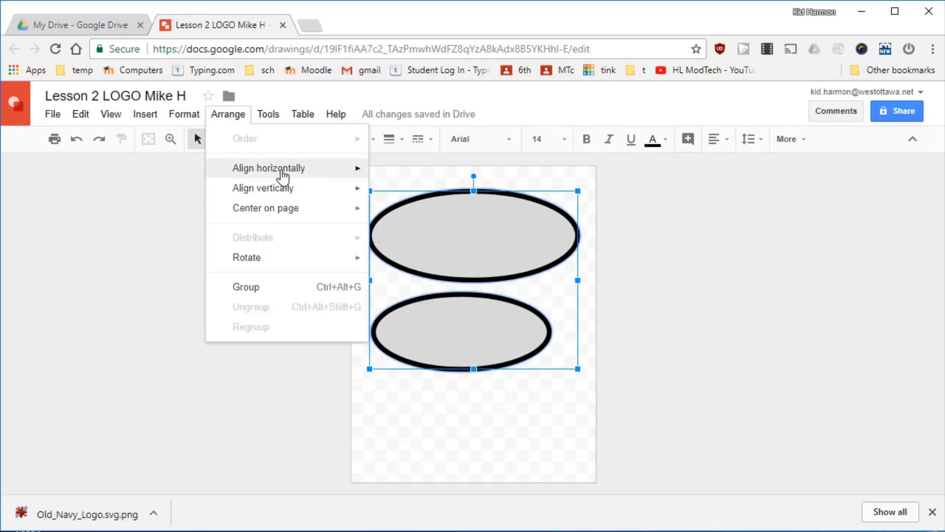
{"action": "mouse_move", "coordinate": [281, 172]}
{"action": "left_click", "coordinate": [411, 193]}
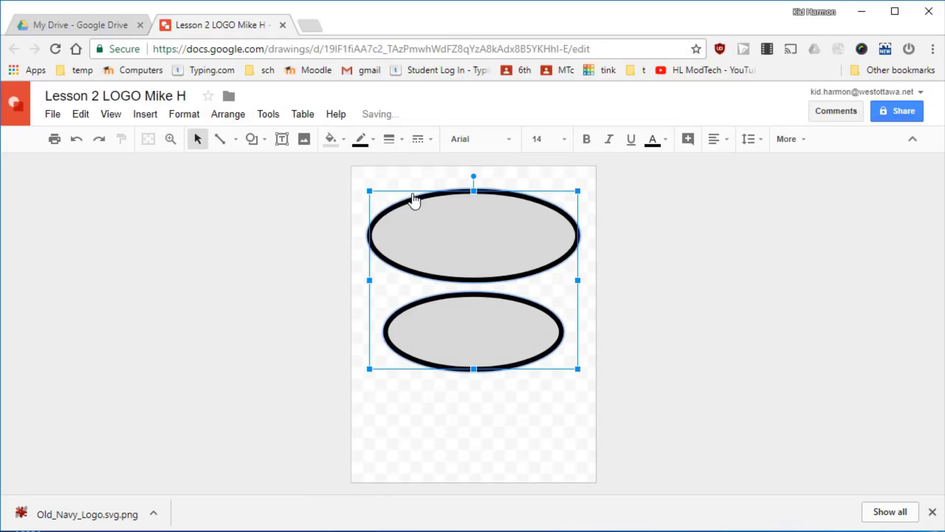
{"action": "left_click", "coordinate": [238, 114]}
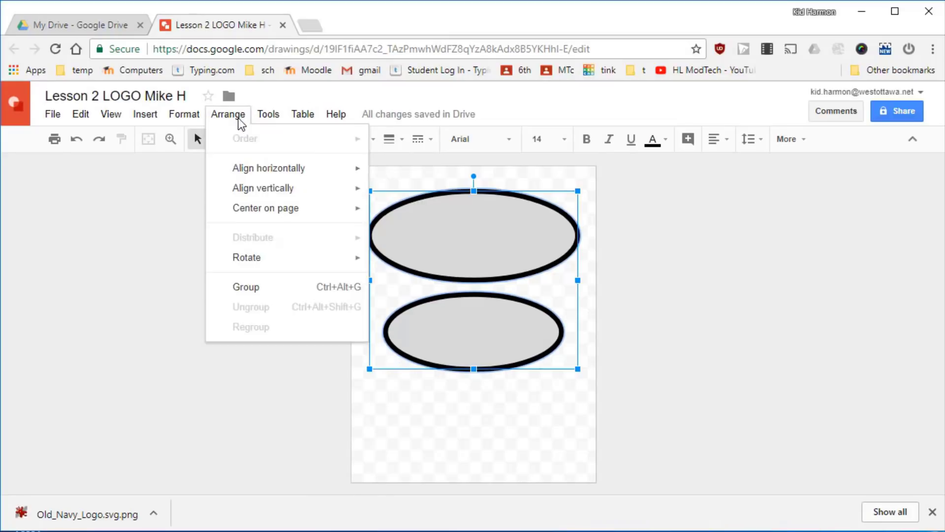
Step: Centre the smaller oval vertically inside the larger one
{"action": "mouse_move", "coordinate": [258, 195]}
{"action": "left_click", "coordinate": [411, 221]}
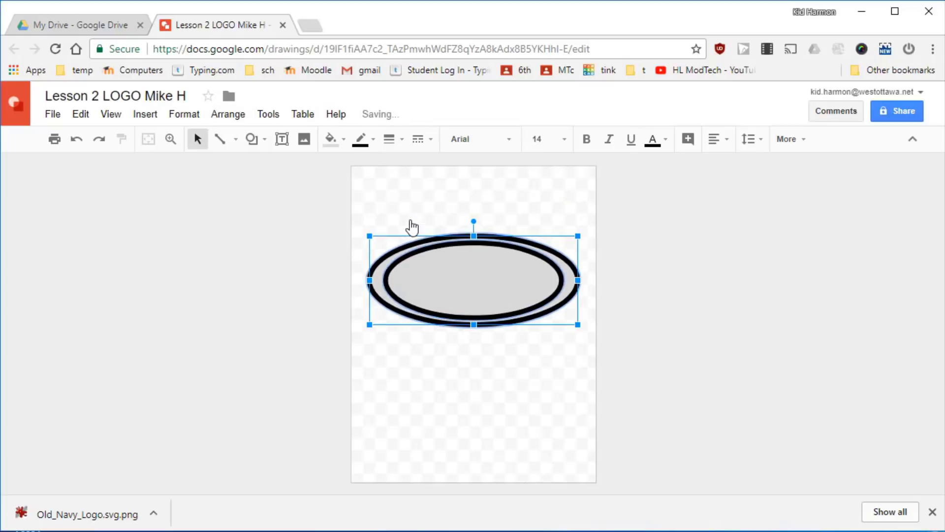
{"action": "left_click", "coordinate": [320, 222]}
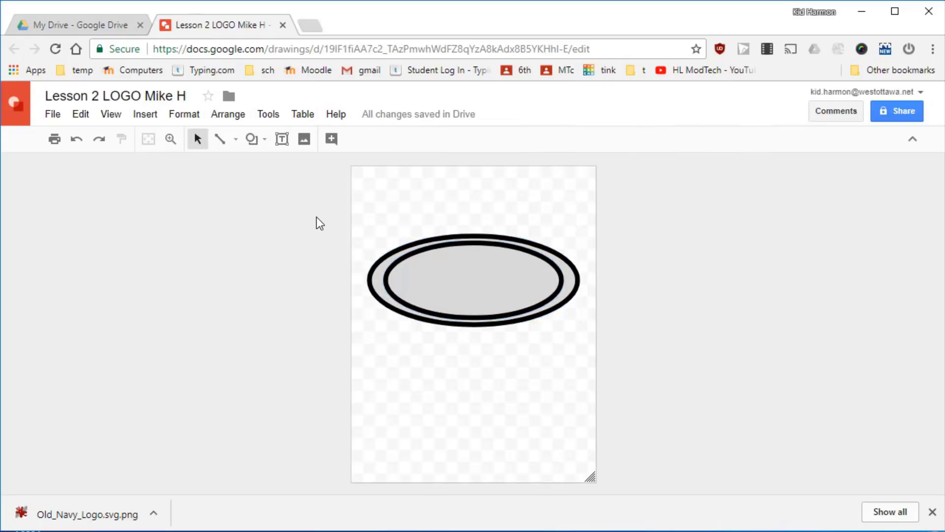
{"action": "left_click_drag", "start_coordinate": [315, 213], "coordinate": [622, 353]}
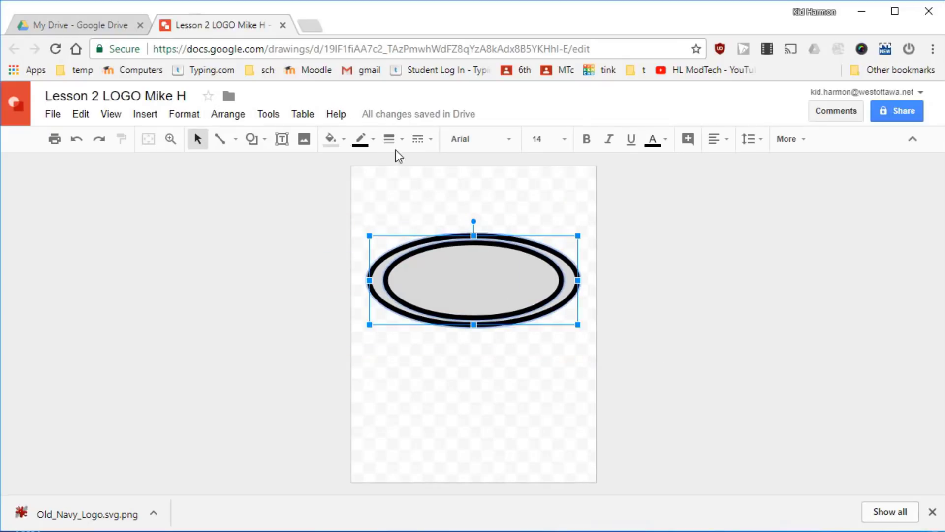
{"action": "left_click", "coordinate": [326, 214]}
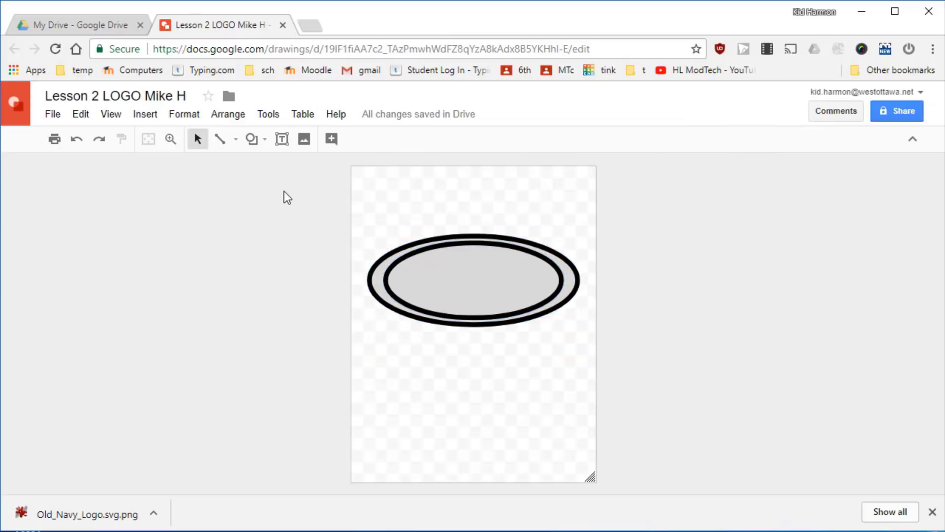
Step: Group the two nested ovals and drag the group up to the page top
{"action": "left_click_drag", "start_coordinate": [279, 189], "coordinate": [581, 326]}
{"action": "right_click", "coordinate": [462, 276]}
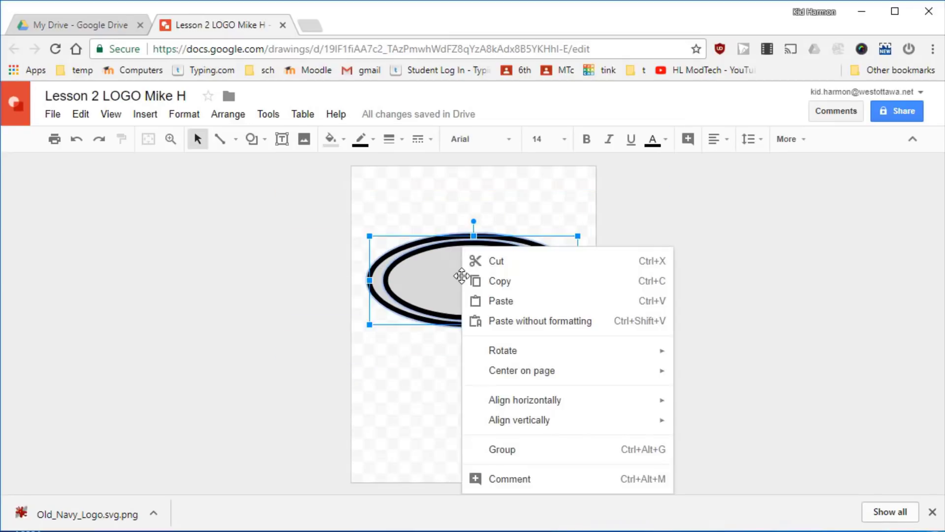
{"action": "left_click", "coordinate": [503, 445]}
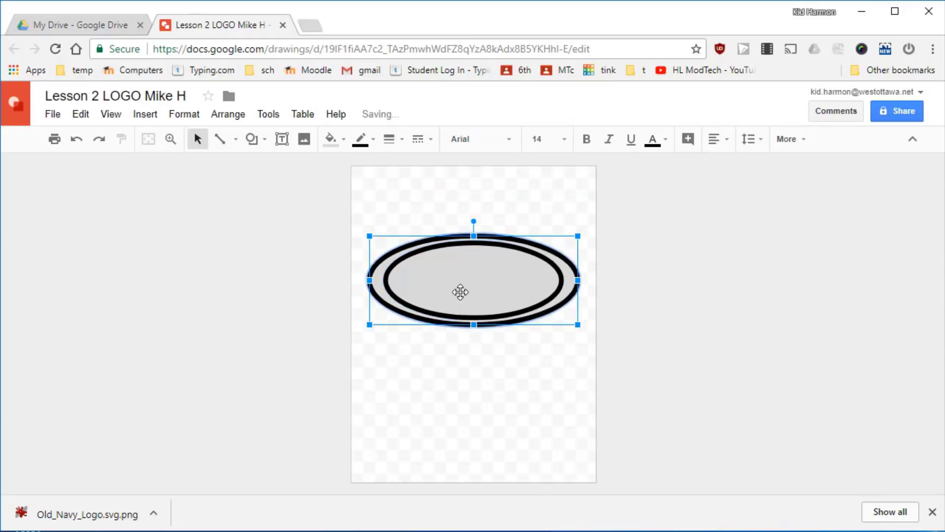
{"action": "left_click_drag", "start_coordinate": [472, 282], "coordinate": [468, 192]}
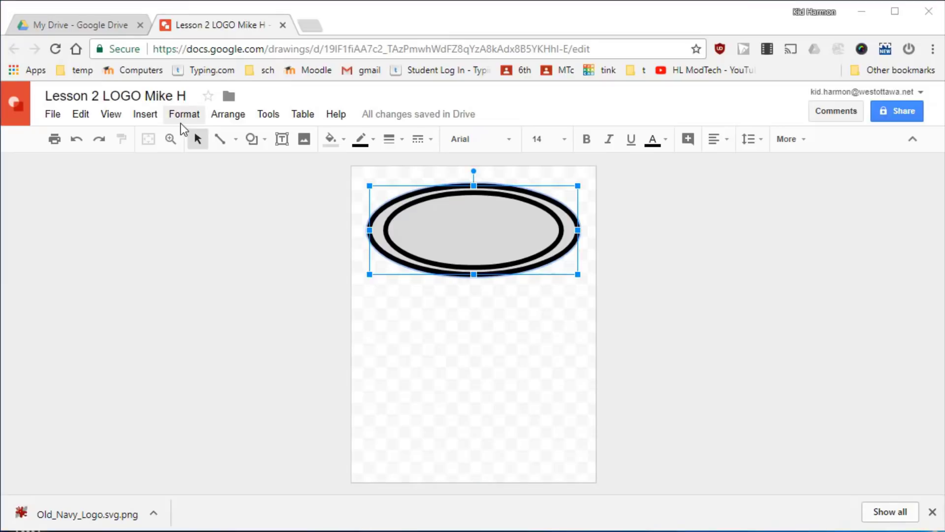
Step: Insert word art reading 'GOWO'
{"action": "left_click", "coordinate": [147, 116]}
{"action": "left_click", "coordinate": [178, 219]}
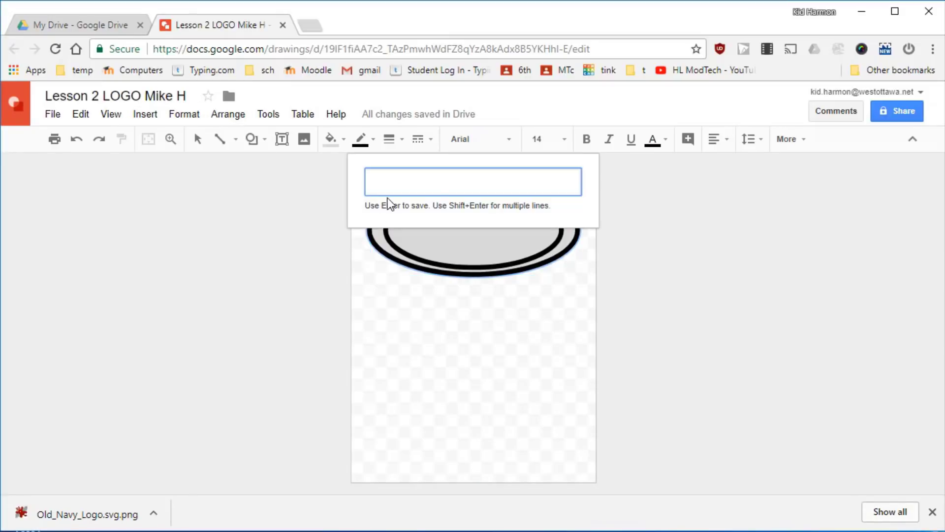
{"action": "type", "text": "GOWO"}
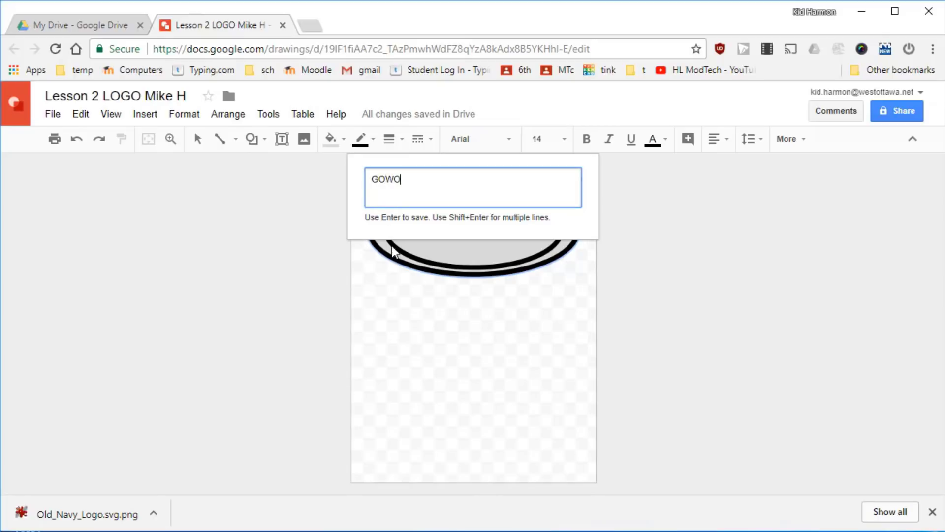
{"action": "key", "text": "Return"}
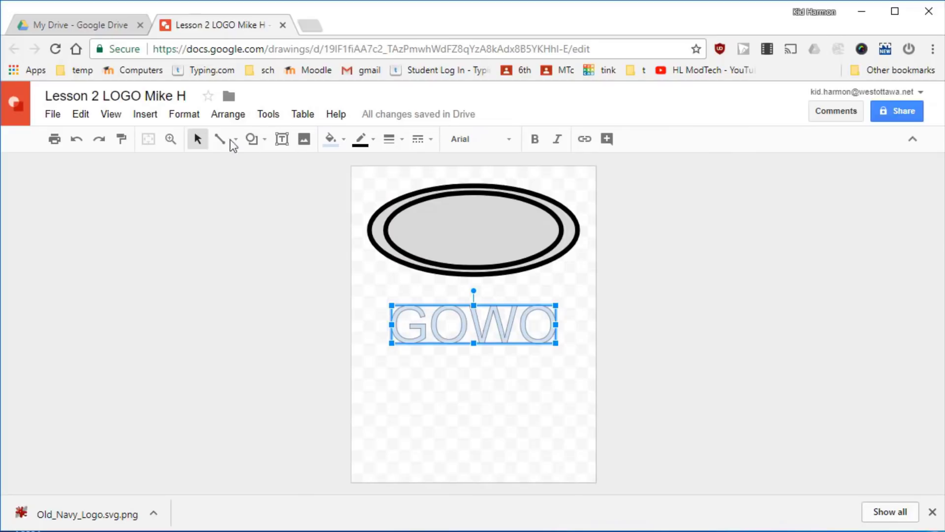
Step: Change the GOWO word art font from Arial to Anton via More fonts
{"action": "left_click", "coordinate": [480, 140]}
{"action": "scroll", "coordinate": [487, 359], "scroll_direction": "down", "scroll_amount": 5}
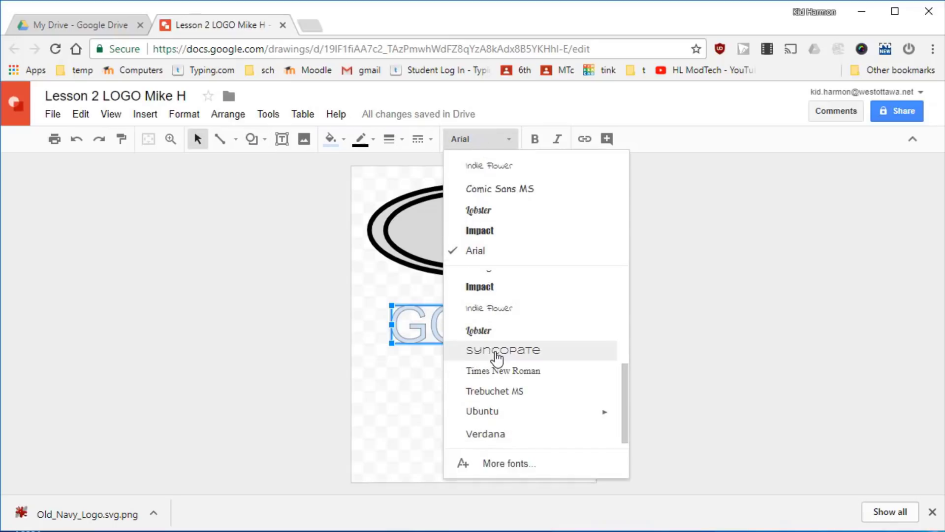
{"action": "left_click", "coordinate": [524, 469]}
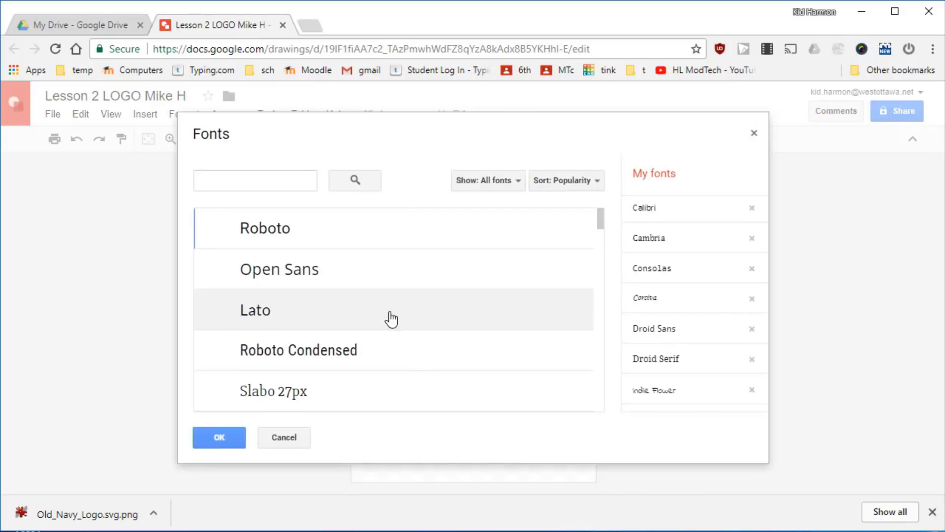
{"action": "scroll", "coordinate": [342, 301], "scroll_direction": "down", "scroll_amount": 4}
{"action": "scroll", "coordinate": [340, 302], "scroll_direction": "down", "scroll_amount": 8}
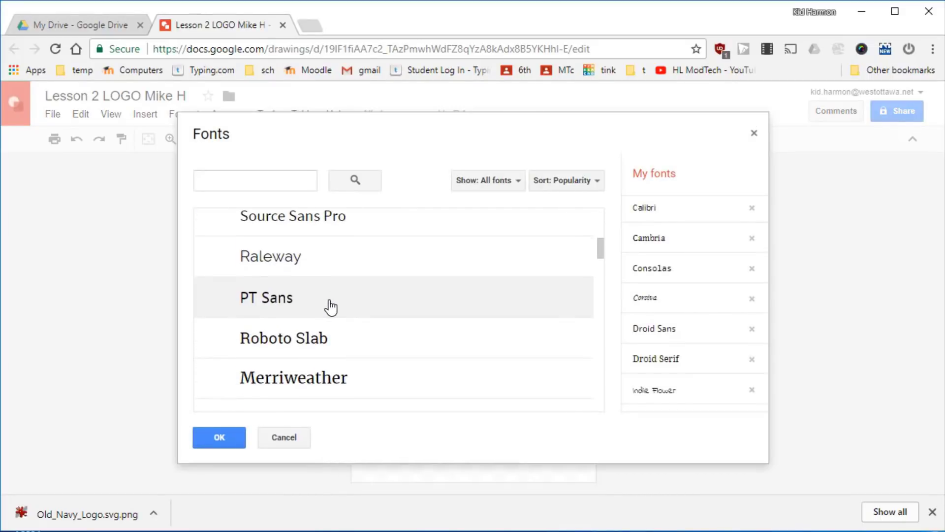
{"action": "scroll", "coordinate": [325, 311], "scroll_direction": "down", "scroll_amount": 7}
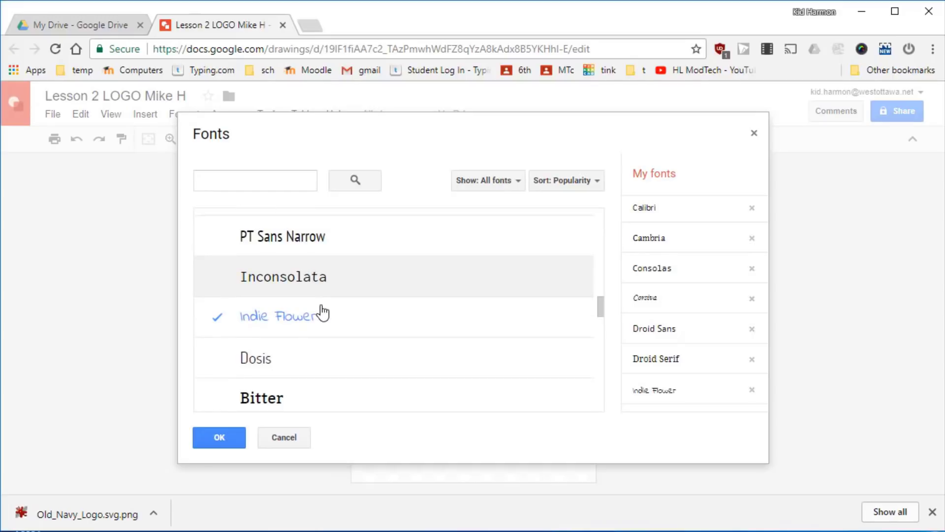
{"action": "scroll", "coordinate": [302, 357], "scroll_direction": "down", "scroll_amount": 3}
{"action": "left_click", "coordinate": [278, 380]}
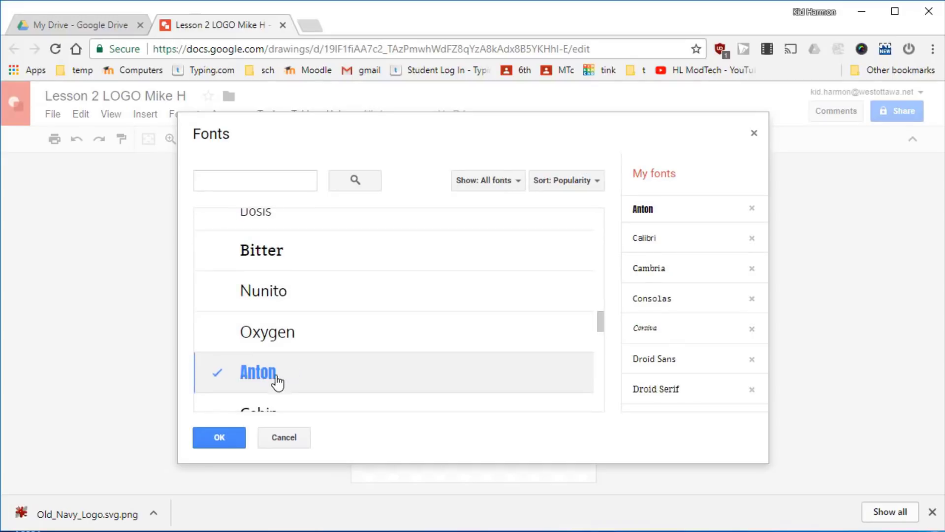
{"action": "left_click", "coordinate": [216, 437]}
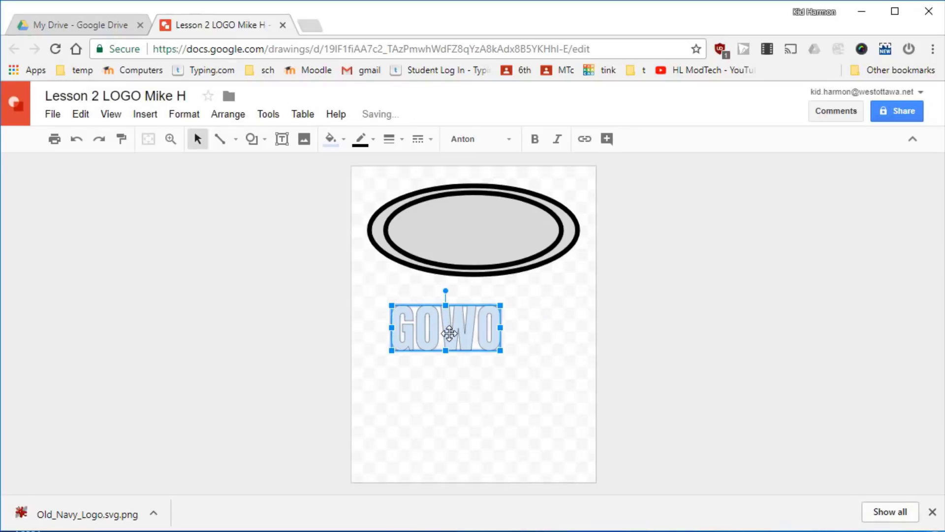
Step: Move GOWO onto the nested ovals and fill it with a dark gray gradient
{"action": "left_click_drag", "start_coordinate": [454, 338], "coordinate": [483, 230]}
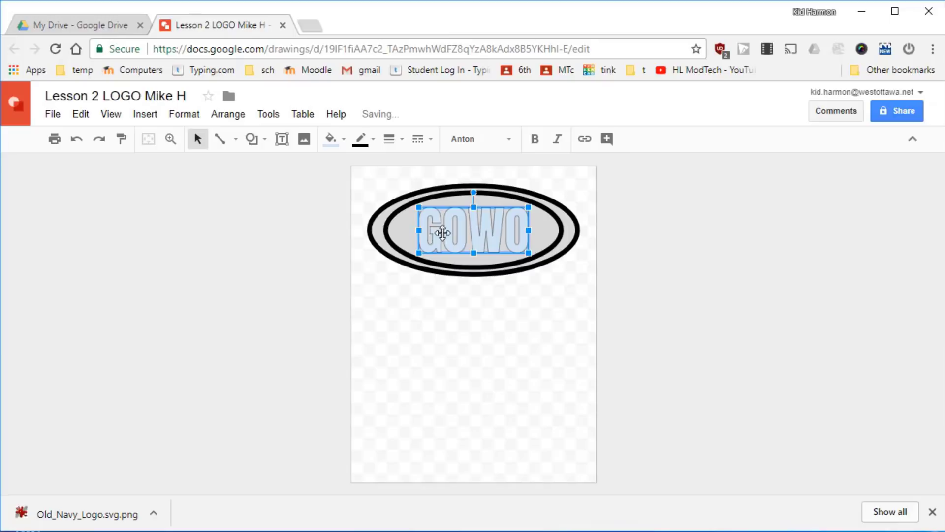
{"action": "left_click", "coordinate": [329, 143]}
{"action": "left_click", "coordinate": [435, 174]}
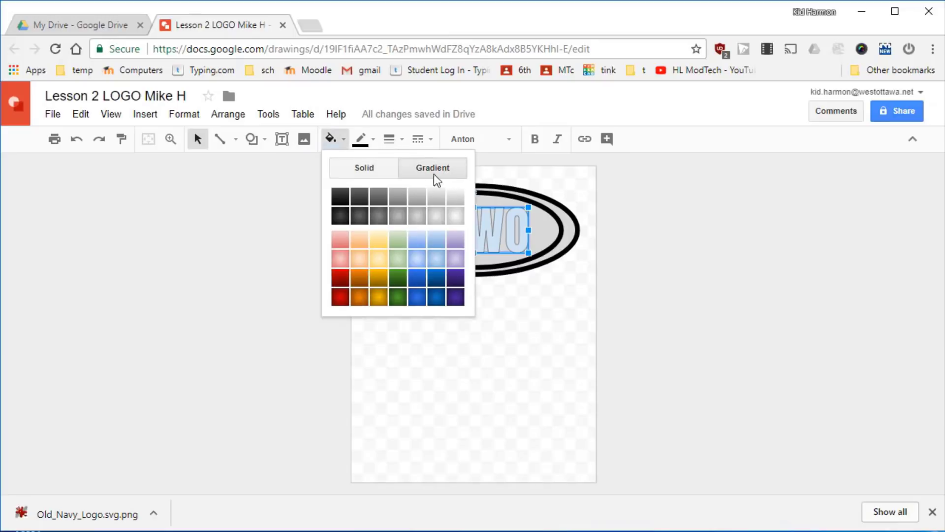
{"action": "left_click", "coordinate": [362, 216]}
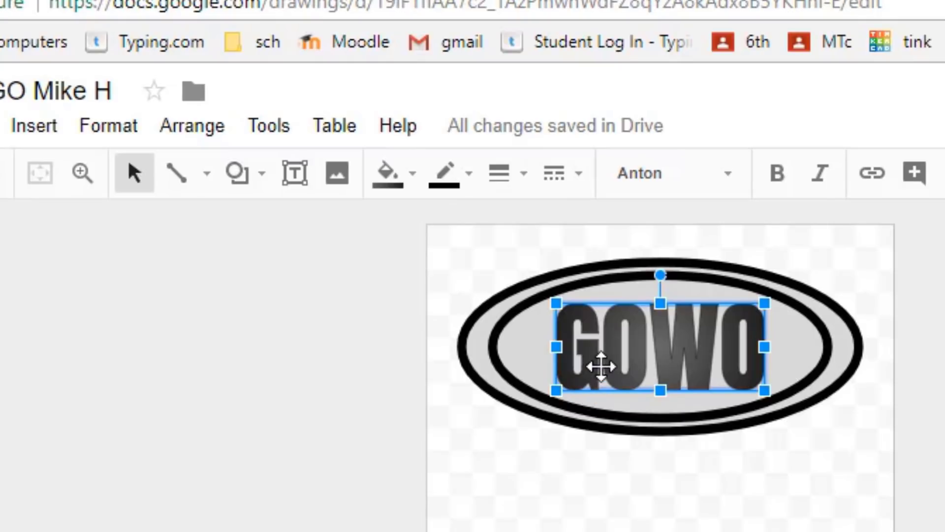
Step: Duplicate GOWO with a slight offset and give the copy a black linear gradient fill
{"action": "key", "text": "ctrl+d"}
{"action": "left_click_drag", "start_coordinate": [596, 365], "coordinate": [582, 367]}
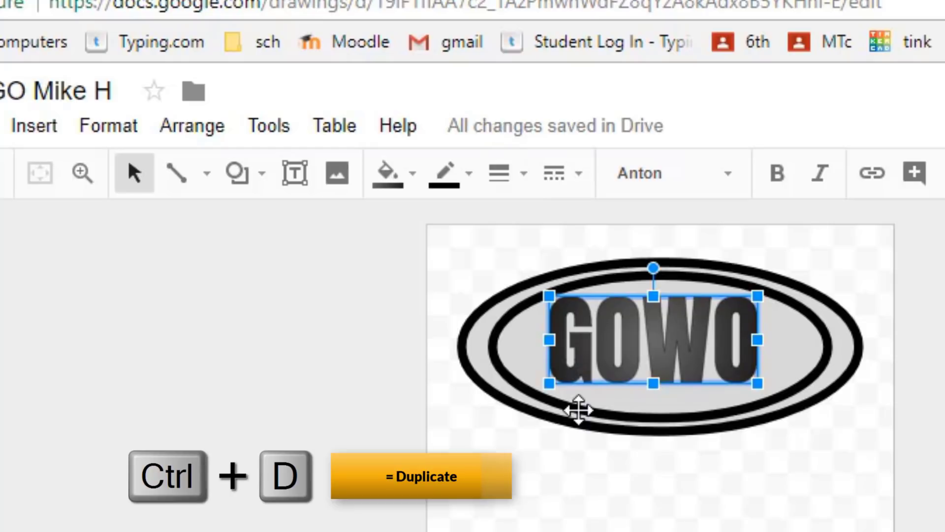
{"action": "key", "text": "ctrl+d"}
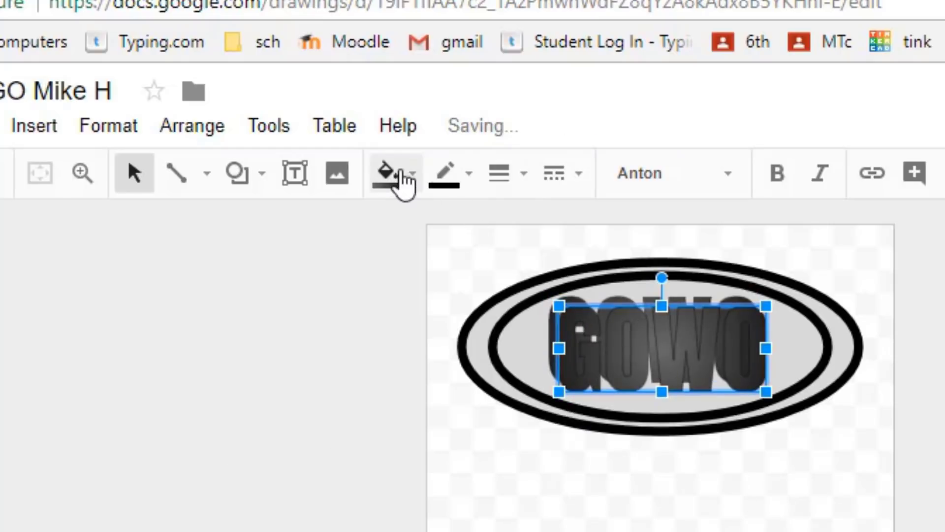
{"action": "left_click", "coordinate": [400, 178]}
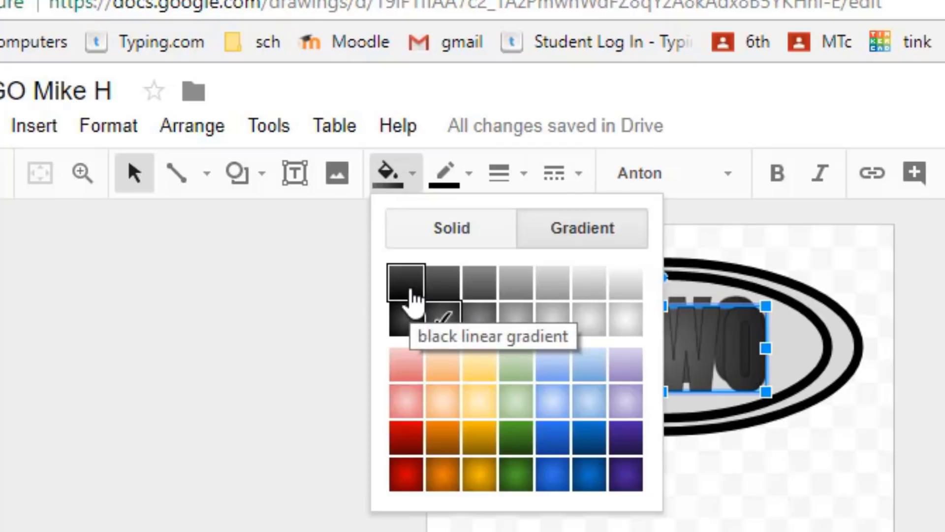
{"action": "left_click", "coordinate": [411, 292]}
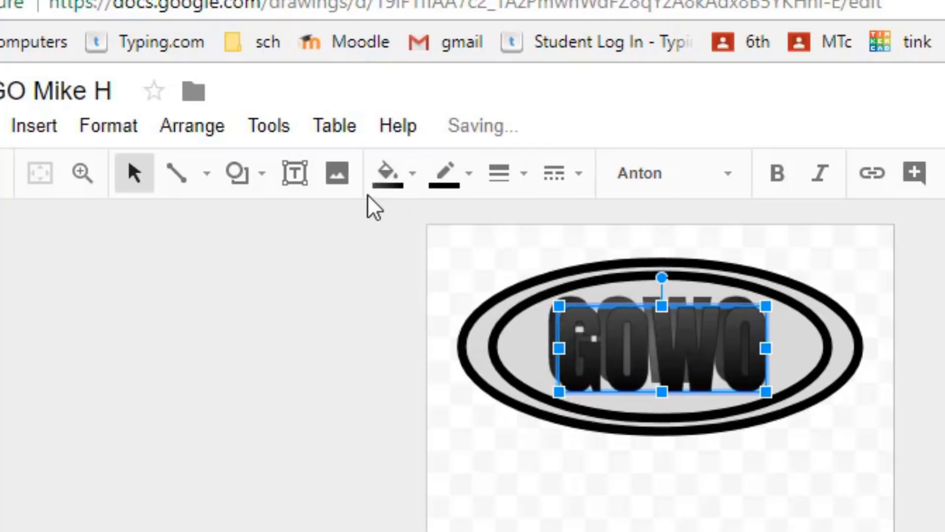
Step: Send the black copy back one layer and nudge the front GOWO to reveal the shadow
{"action": "left_click", "coordinate": [207, 129]}
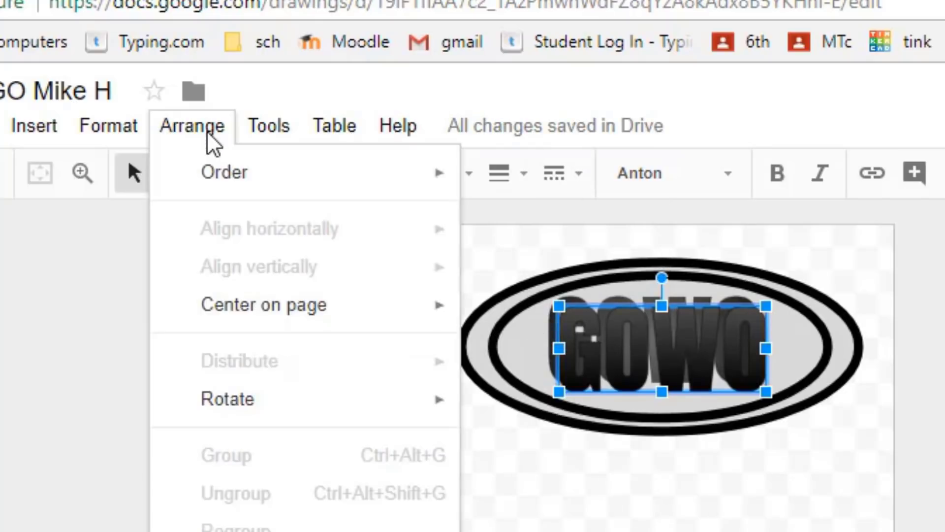
{"action": "mouse_move", "coordinate": [229, 178]}
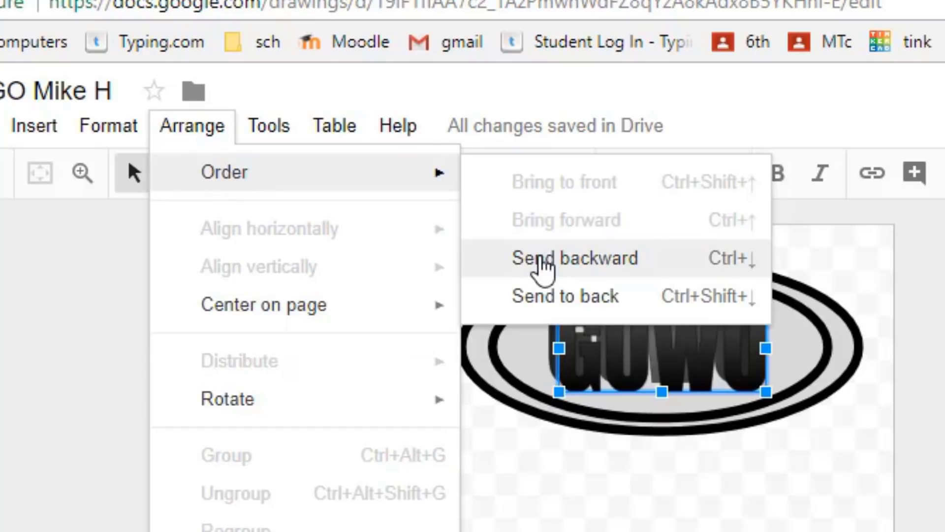
{"action": "left_click", "coordinate": [544, 261]}
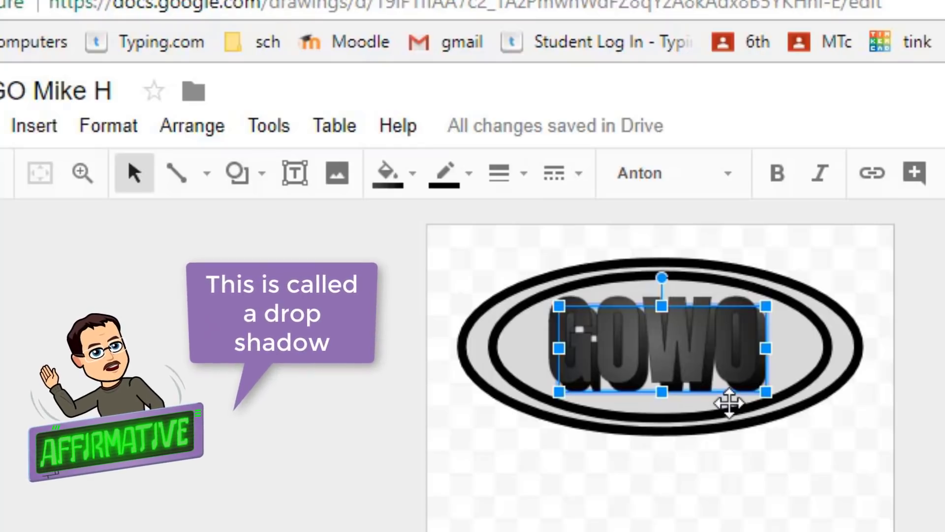
{"action": "left_click_drag", "start_coordinate": [729, 402], "coordinate": [728, 396]}
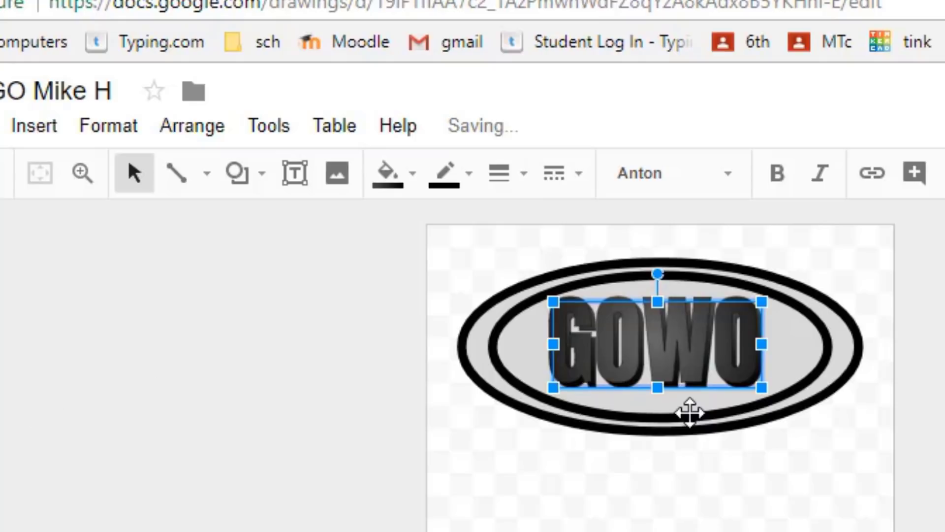
Step: Zoom in on GOWO, group the front text with its black shadow copy, then zoom to fit
{"action": "left_click", "coordinate": [204, 200]}
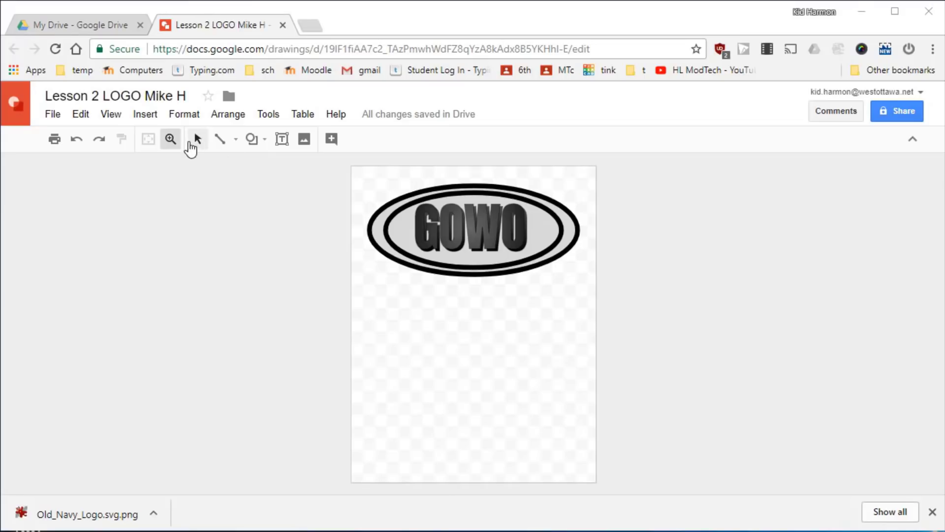
{"action": "left_click", "coordinate": [170, 140]}
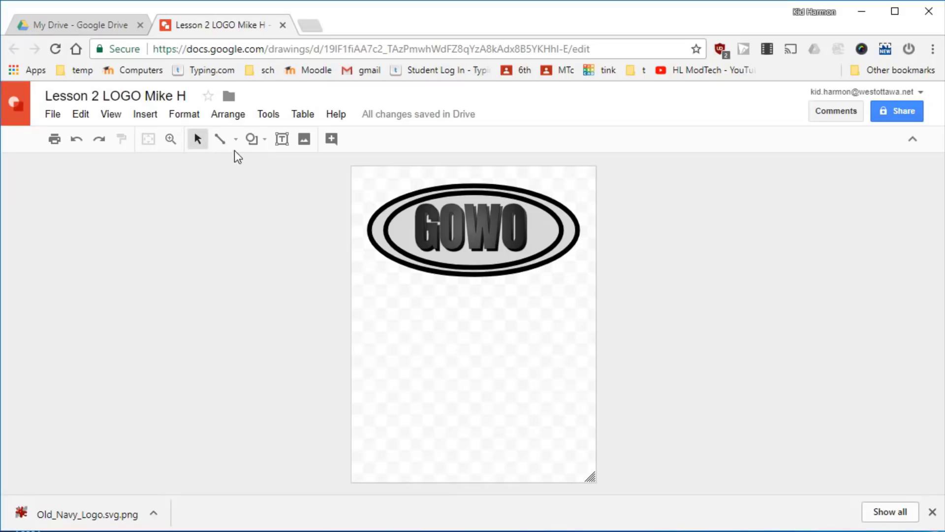
{"action": "left_click", "coordinate": [171, 140]}
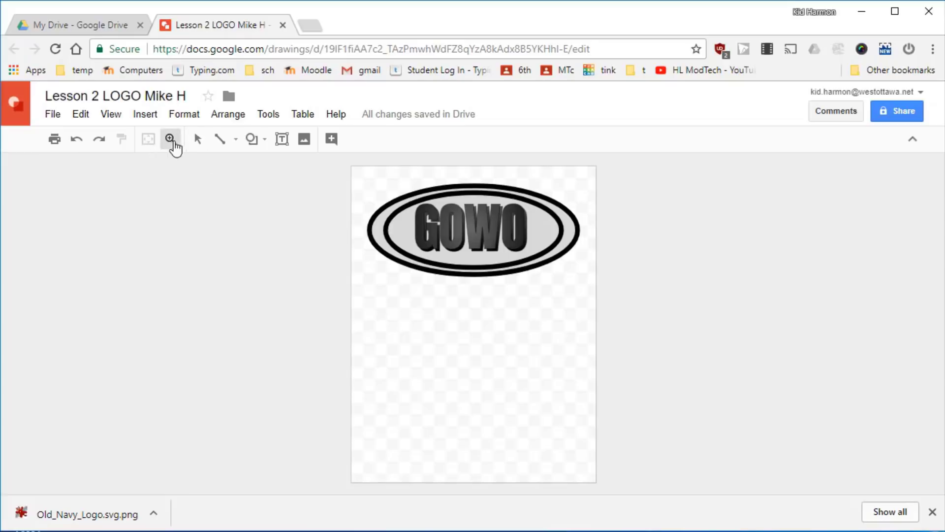
{"action": "left_click_drag", "start_coordinate": [391, 184], "coordinate": [539, 279]}
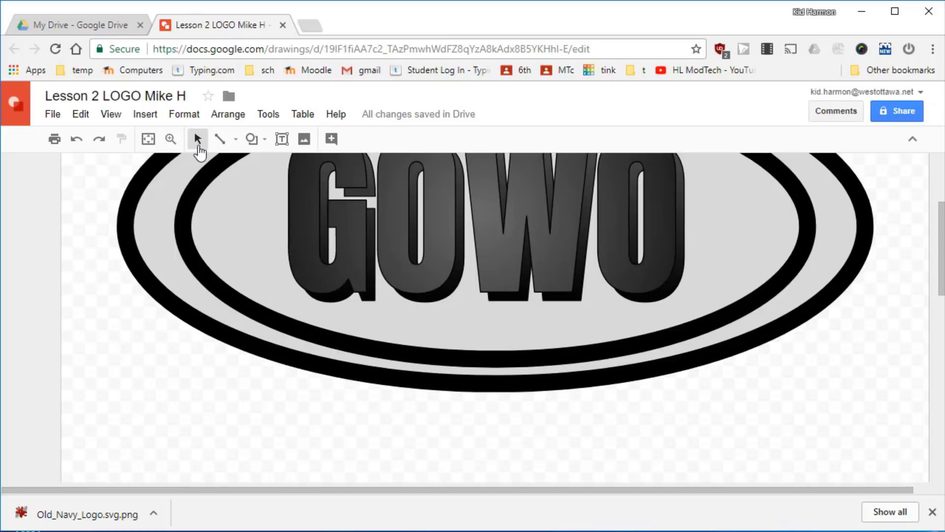
{"action": "left_click", "coordinate": [367, 296], "text": "shift"}
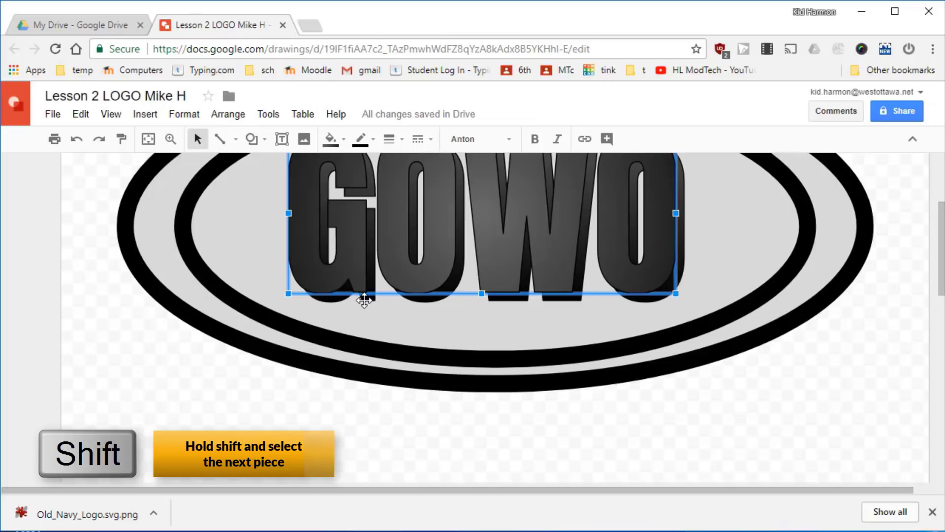
{"action": "left_click", "coordinate": [370, 299], "text": "shift"}
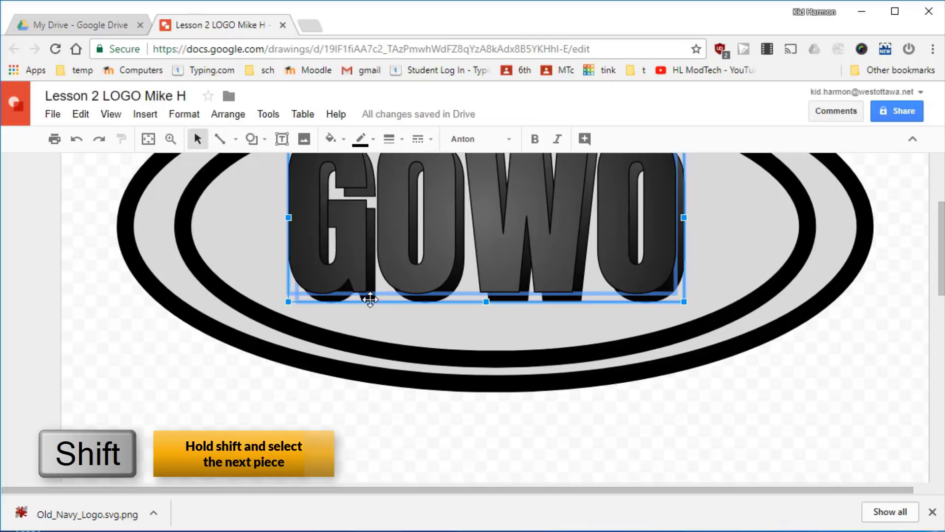
{"action": "right_click", "coordinate": [352, 269]}
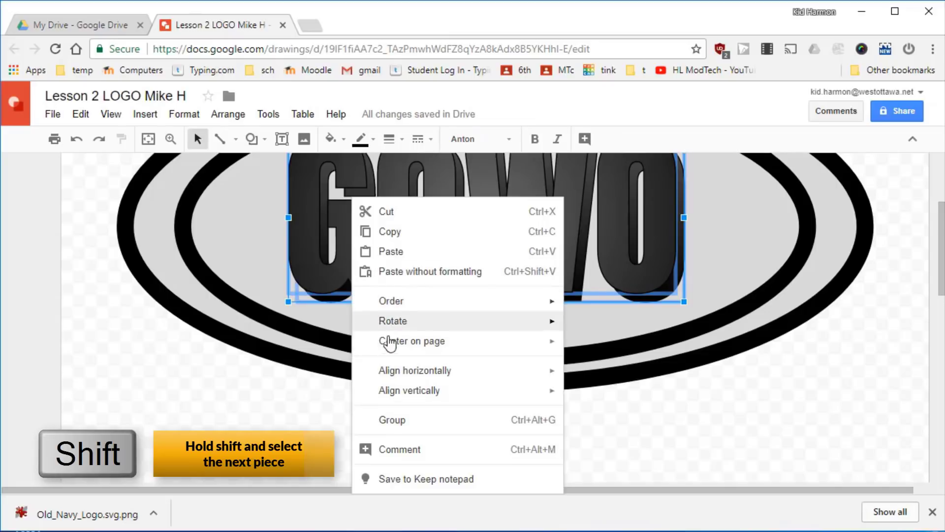
{"action": "left_click", "coordinate": [402, 423]}
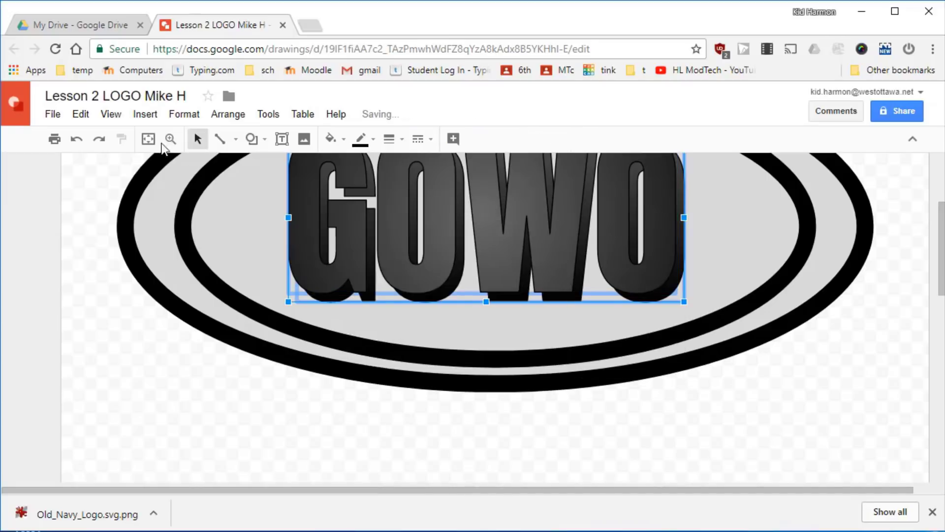
{"action": "left_click", "coordinate": [148, 143]}
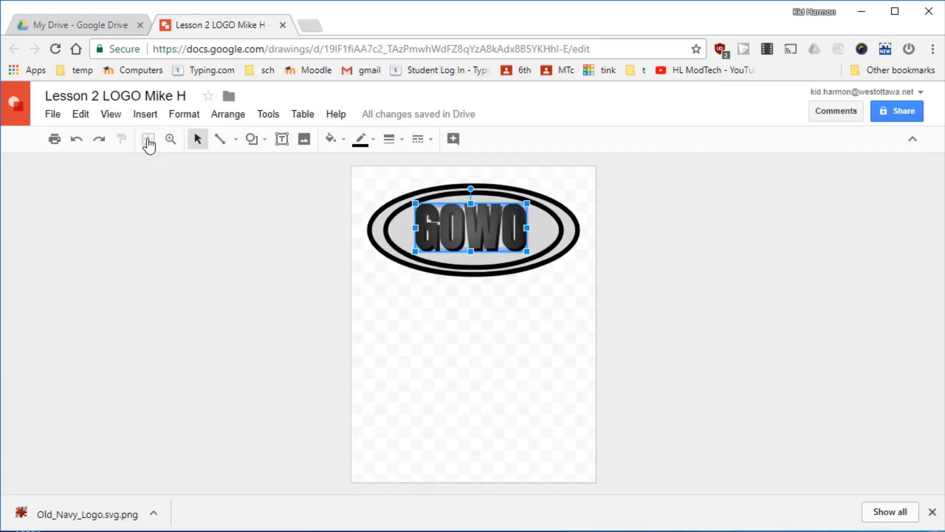
Step: Stretch the ellipse group out to the page's left and right edges
{"action": "left_click", "coordinate": [382, 185]}
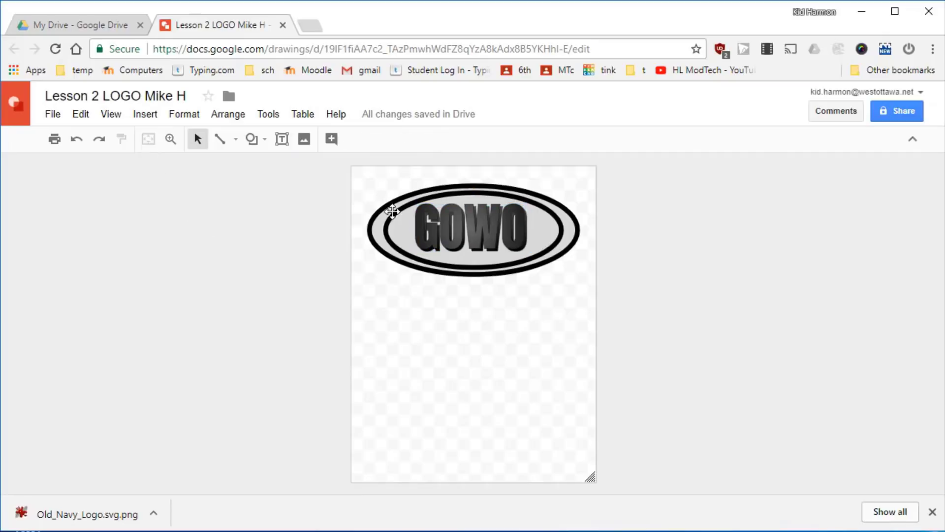
{"action": "left_click", "coordinate": [388, 210]}
{"action": "left_click_drag", "start_coordinate": [366, 184], "coordinate": [349, 176]}
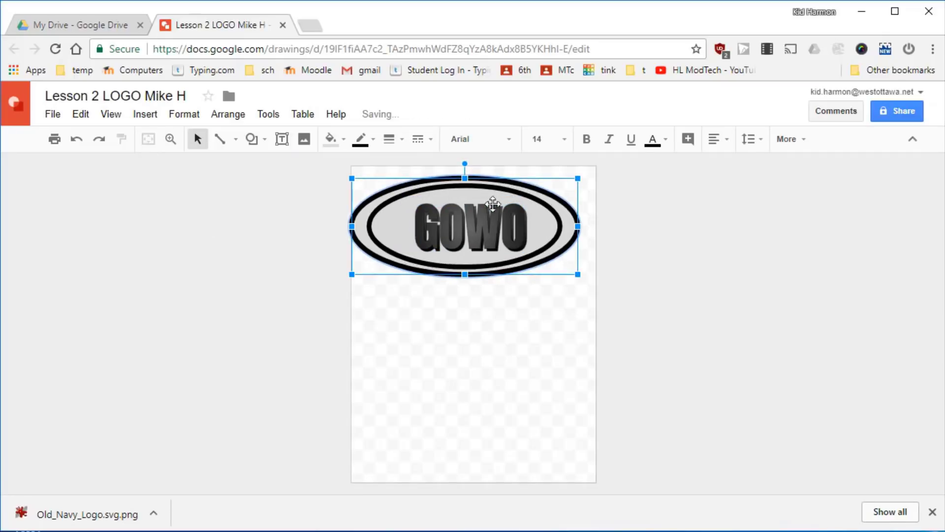
{"action": "left_click_drag", "start_coordinate": [579, 273], "coordinate": [596, 280]}
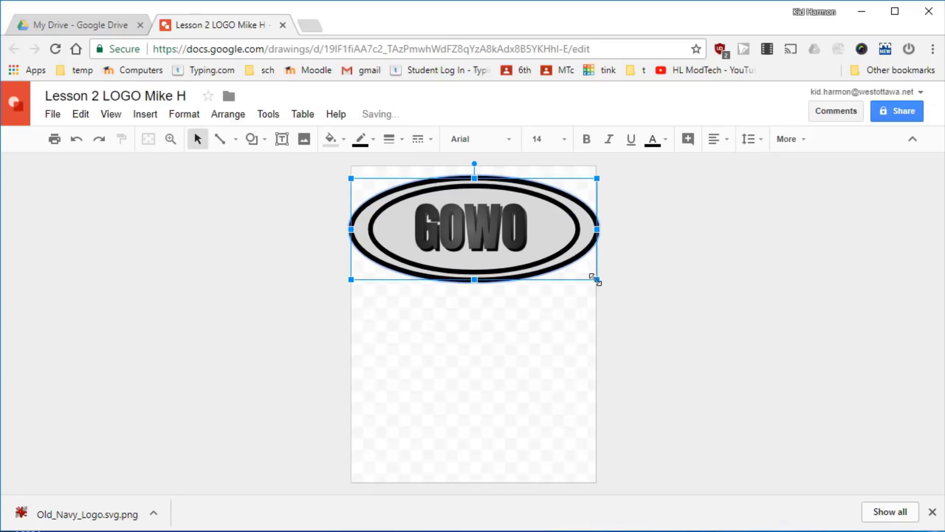
Step: Recentre the GOWO word inside the enlarged ellipses
{"action": "left_click", "coordinate": [497, 222]}
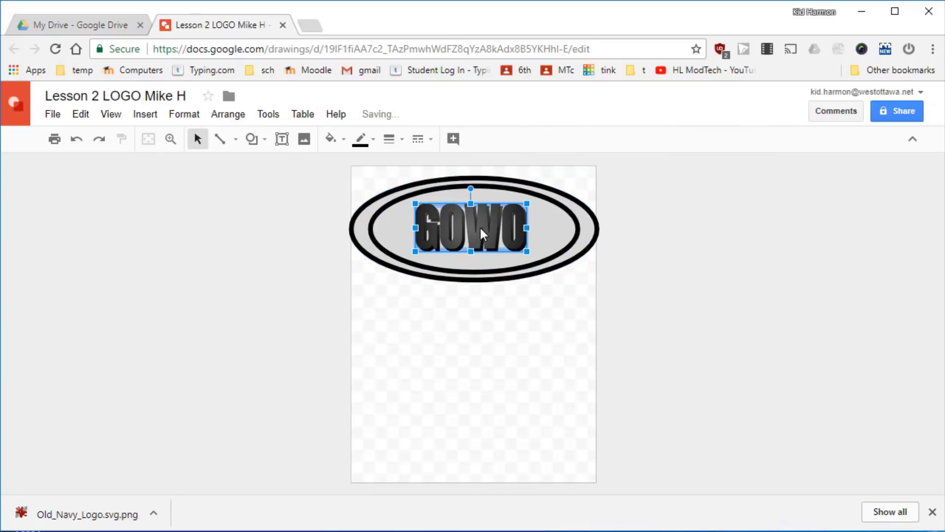
{"action": "left_click_drag", "start_coordinate": [480, 228], "coordinate": [483, 220]}
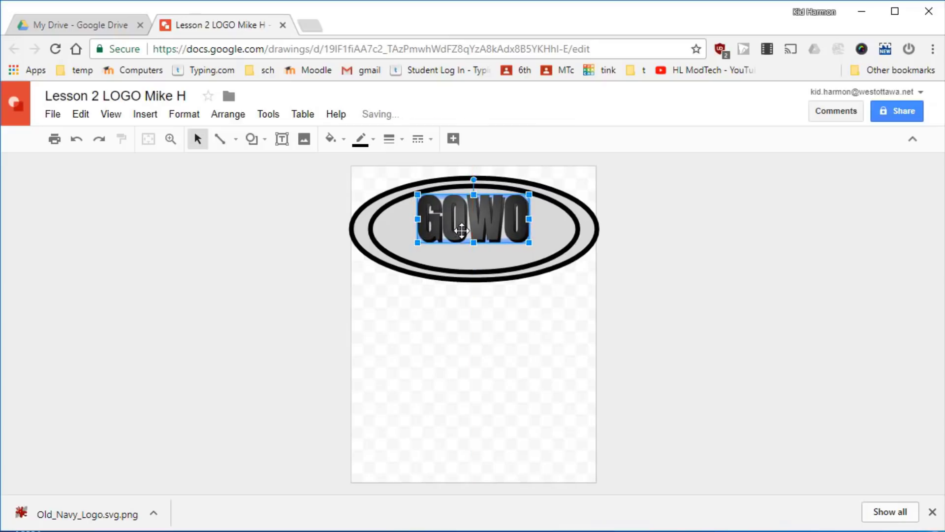
{"action": "key", "text": "Escape"}
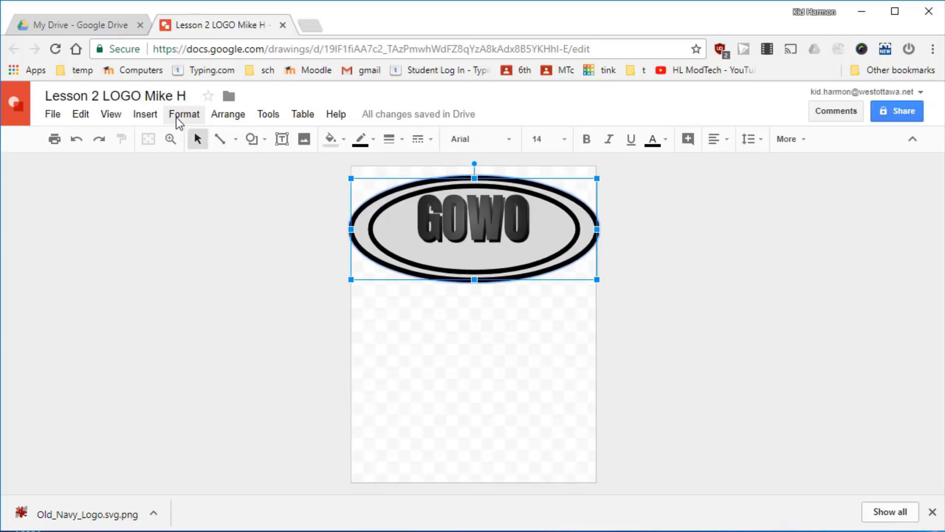
Step: Insert the third basketball result from an image search into the drawing
{"action": "left_click", "coordinate": [147, 115]}
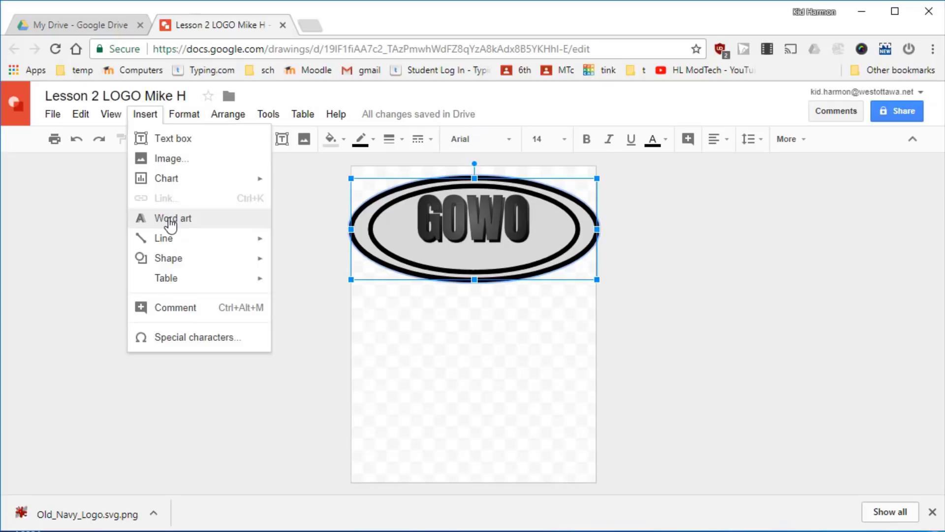
{"action": "left_click", "coordinate": [176, 158]}
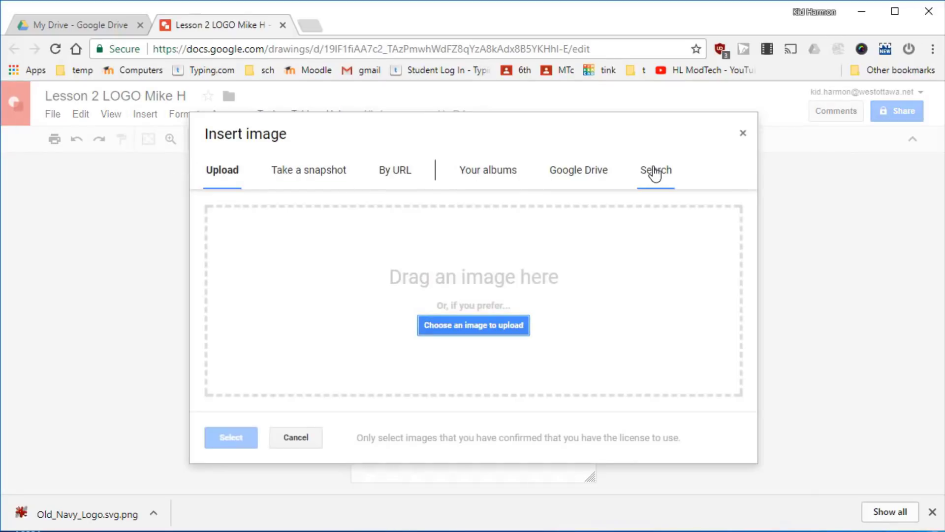
{"action": "left_click", "coordinate": [657, 173]}
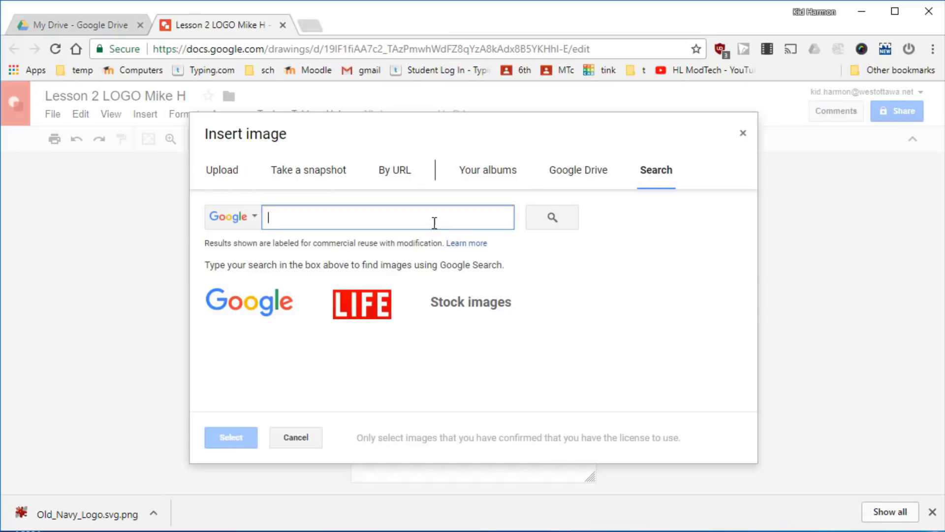
{"action": "type", "text": "basketball"}
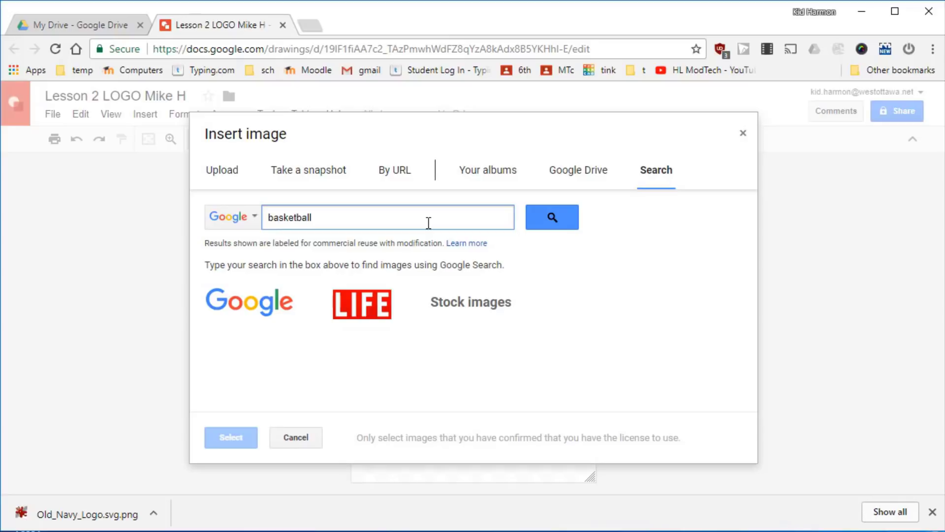
{"action": "key", "text": "Return"}
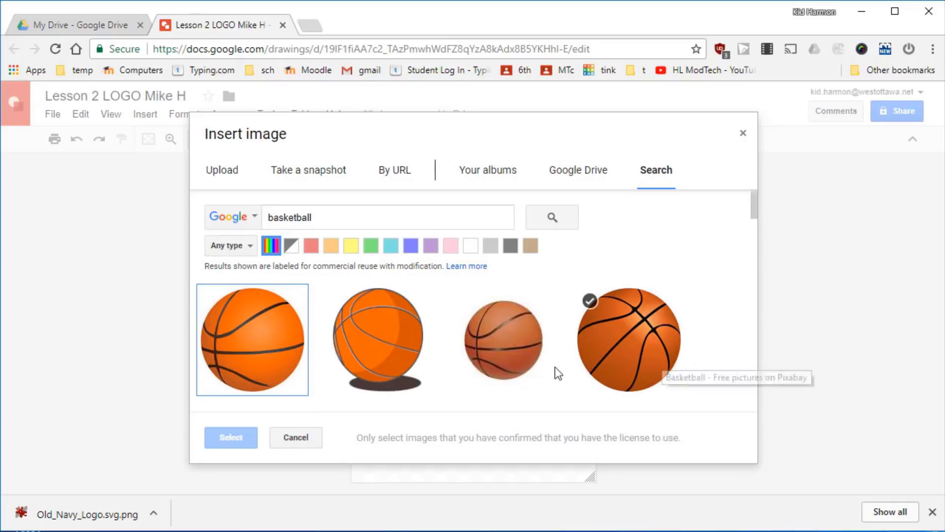
{"action": "left_click", "coordinate": [517, 362]}
{"action": "left_click", "coordinate": [226, 439]}
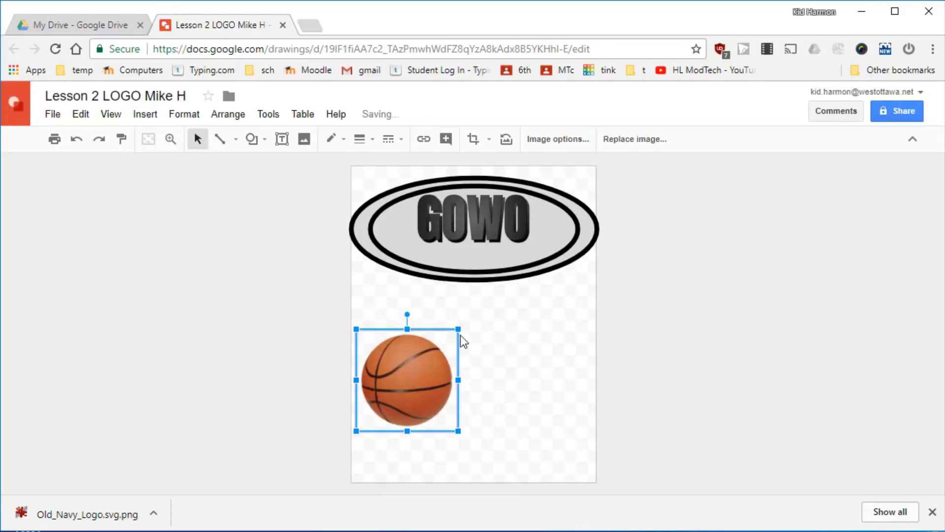
Step: Shrink the basketball image and delete the volleyball image
{"action": "left_click_drag", "start_coordinate": [462, 326], "coordinate": [387, 241]}
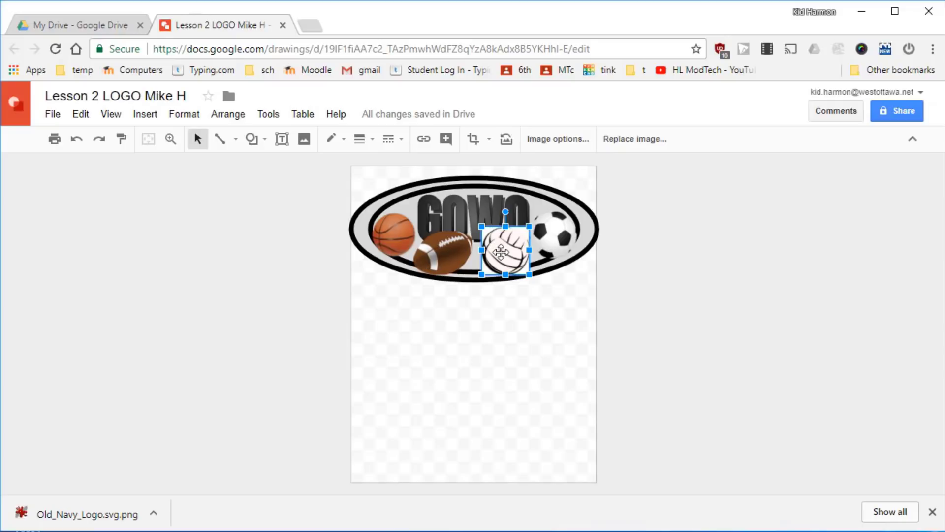
{"action": "key", "text": "Delete"}
Step: Send the football backward so it sits behind the GOWO lettering
{"action": "left_click", "coordinate": [463, 260]}
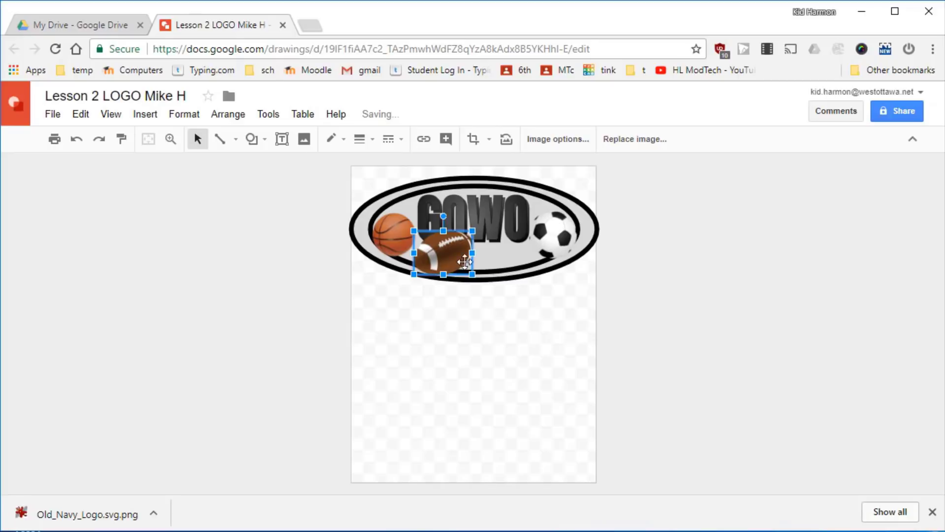
{"action": "left_click", "coordinate": [229, 118]}
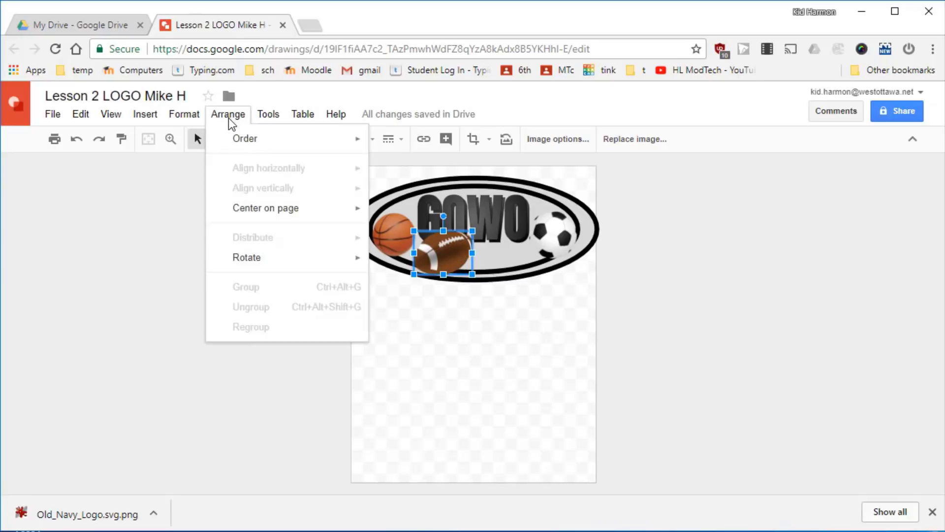
{"action": "mouse_move", "coordinate": [345, 139]}
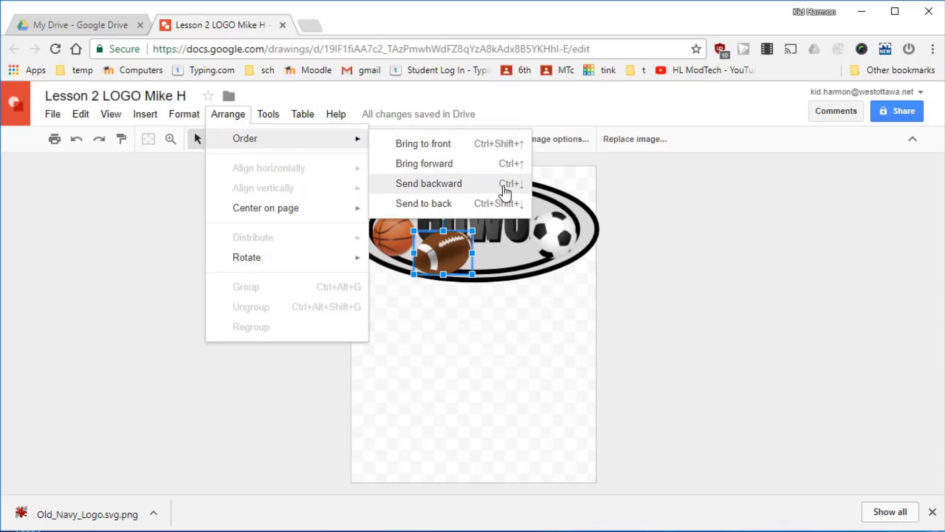
{"action": "left_click", "coordinate": [507, 190]}
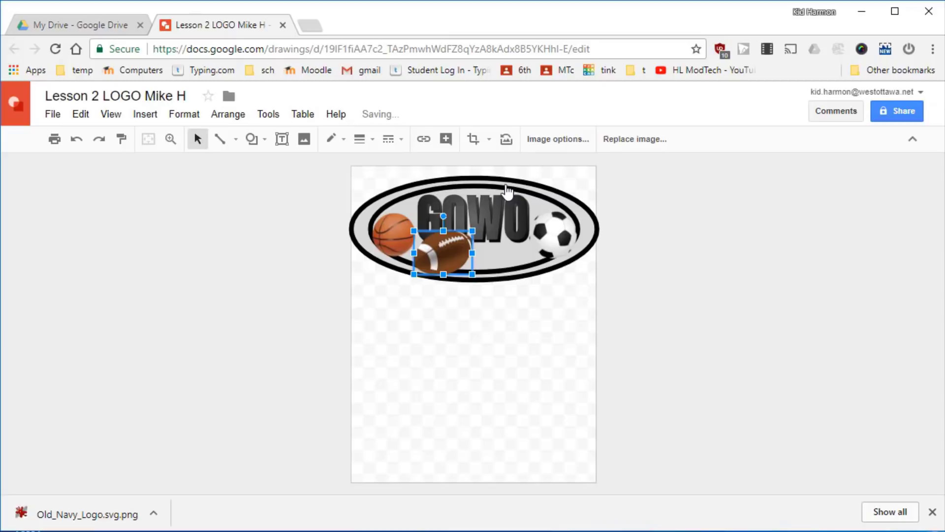
{"action": "key", "text": "ctrl+Down"}
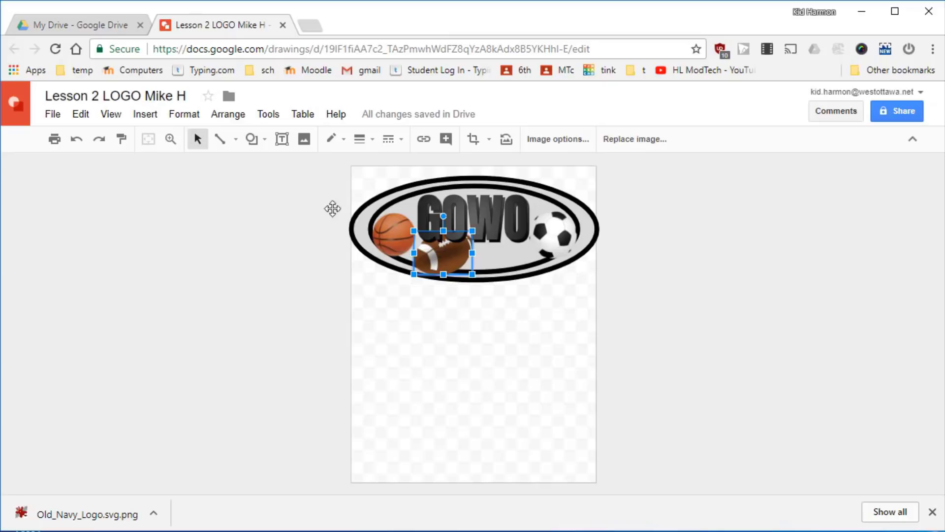
Step: Insert the outlined volleyball picture from the image search
{"action": "left_click", "coordinate": [145, 115]}
{"action": "left_click", "coordinate": [173, 158]}
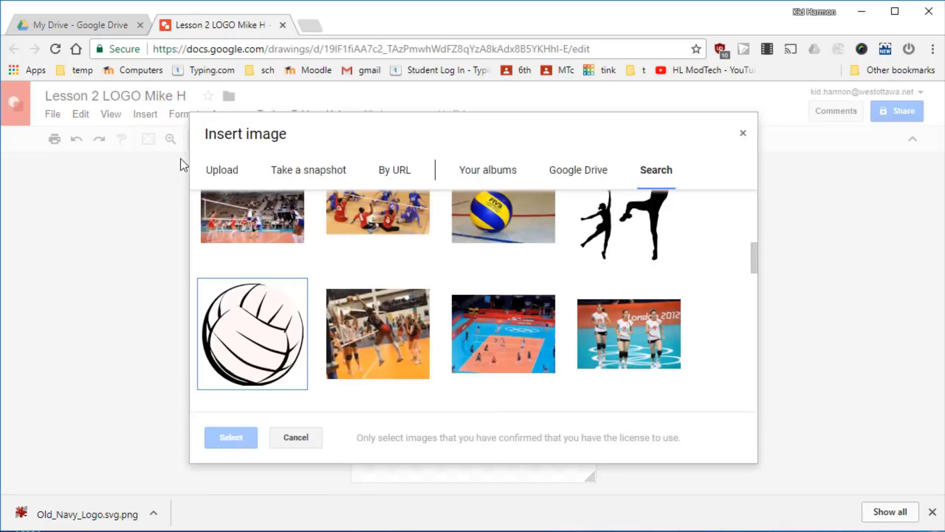
{"action": "scroll", "coordinate": [394, 295], "scroll_direction": "up", "scroll_amount": 3}
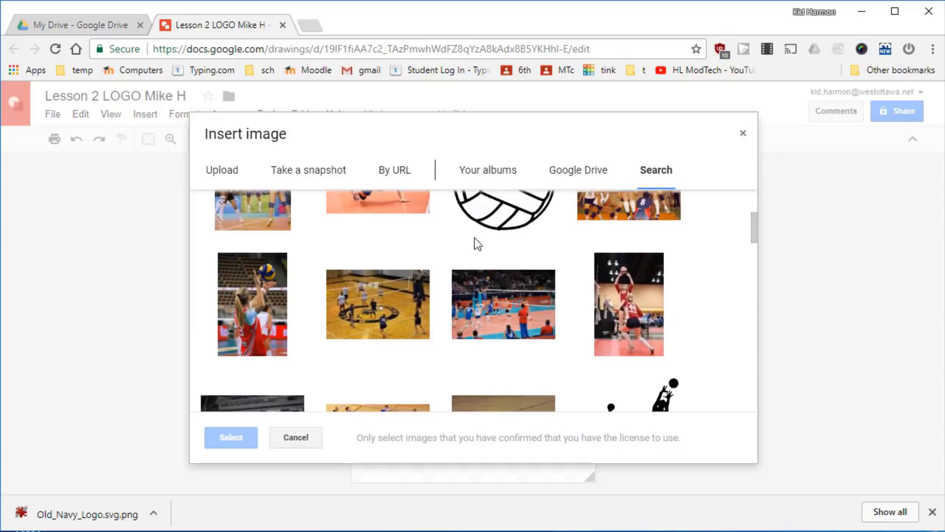
{"action": "left_click", "coordinate": [501, 223]}
{"action": "left_click", "coordinate": [241, 438]}
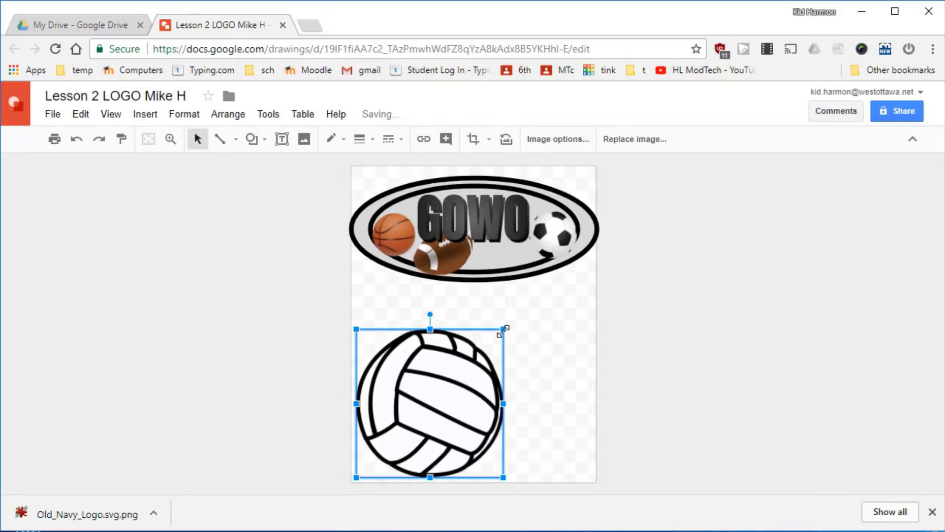
Step: Shrink the volleyball into the oval and send it behind the GOWO lettering
{"action": "left_click_drag", "start_coordinate": [503, 329], "coordinate": [527, 236]}
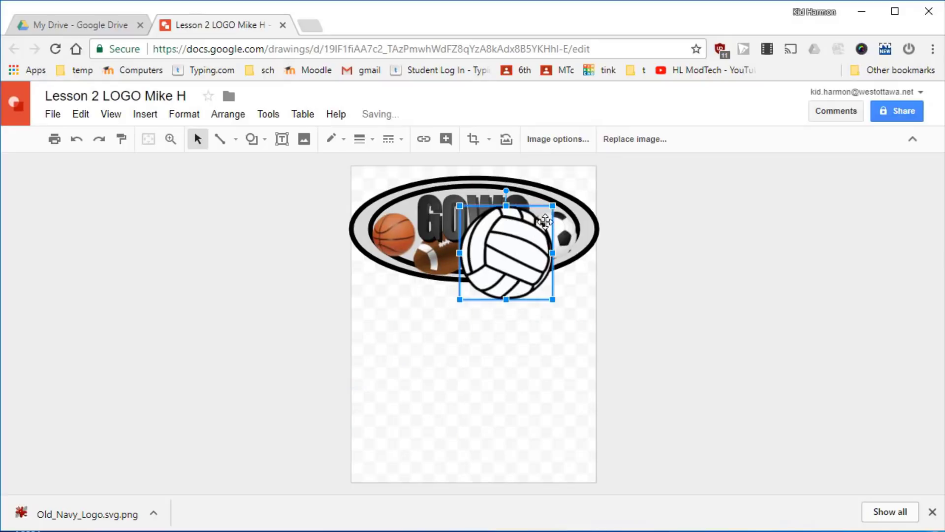
{"action": "left_click_drag", "start_coordinate": [552, 206], "coordinate": [529, 221]}
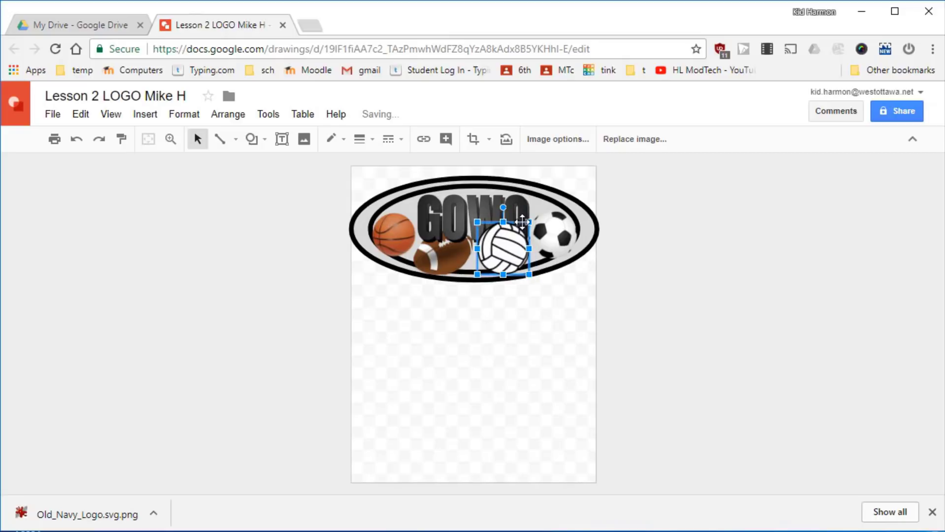
{"action": "key", "text": "ctrl+Down"}
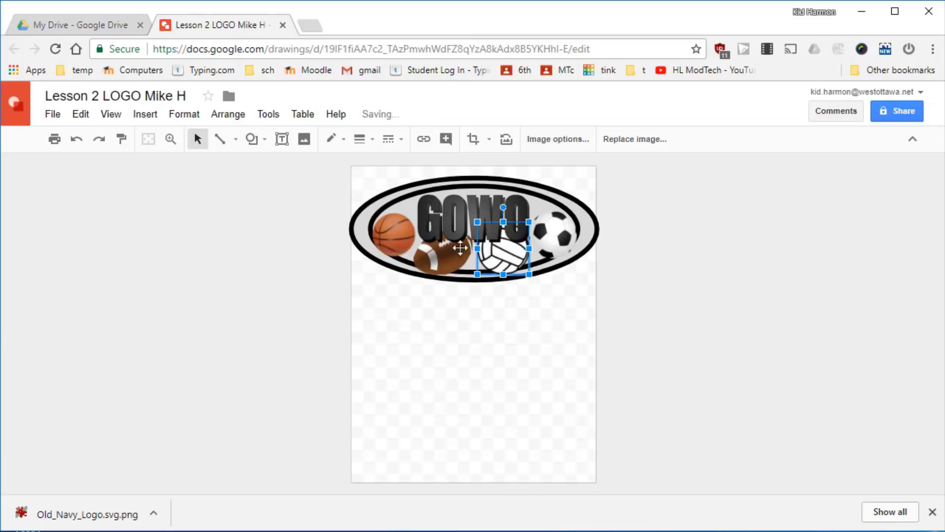
{"action": "left_click", "coordinate": [421, 303]}
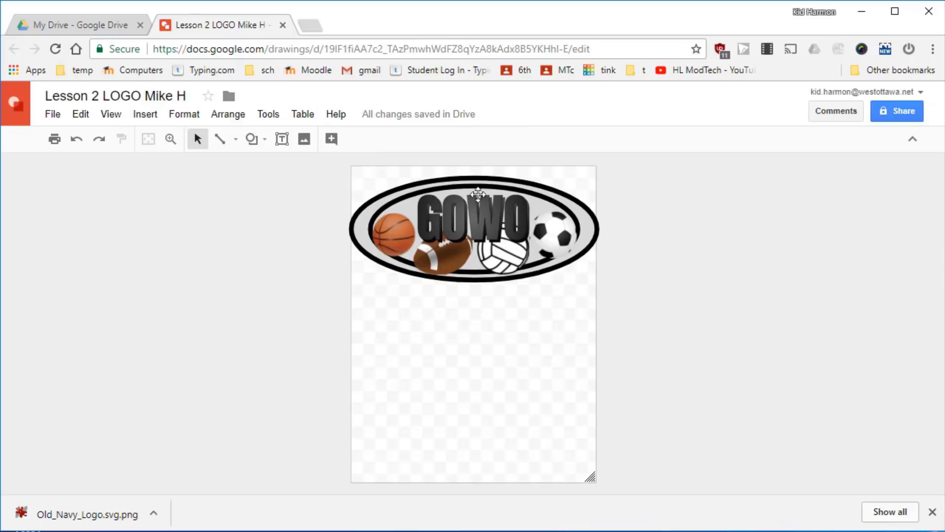
Step: Draw a wave banner shape across the lower page below the logo
{"action": "left_click", "coordinate": [144, 116]}
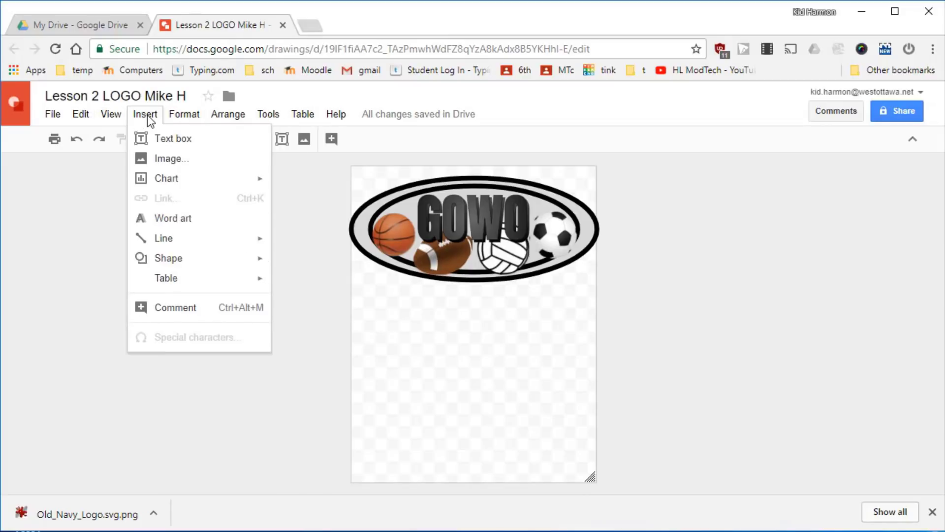
{"action": "mouse_move", "coordinate": [224, 262]}
{"action": "mouse_move", "coordinate": [303, 269]}
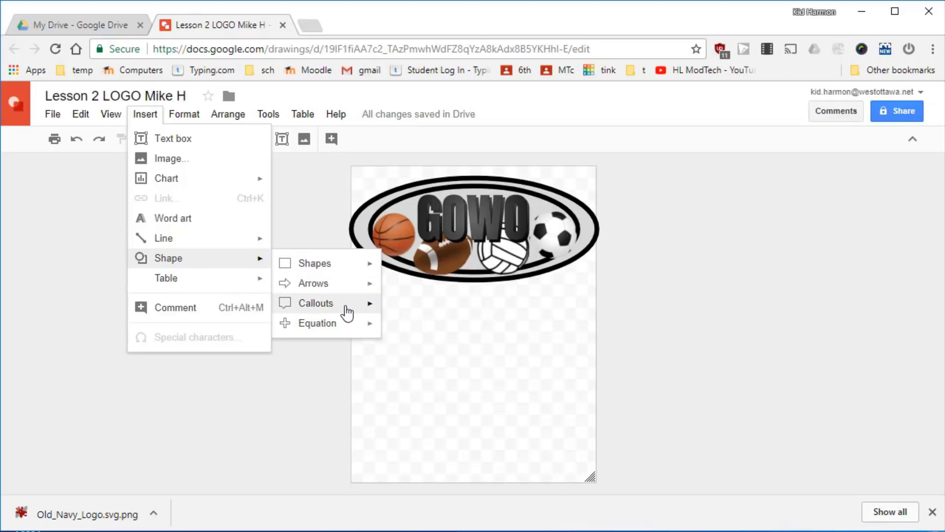
{"action": "mouse_move", "coordinate": [341, 313]}
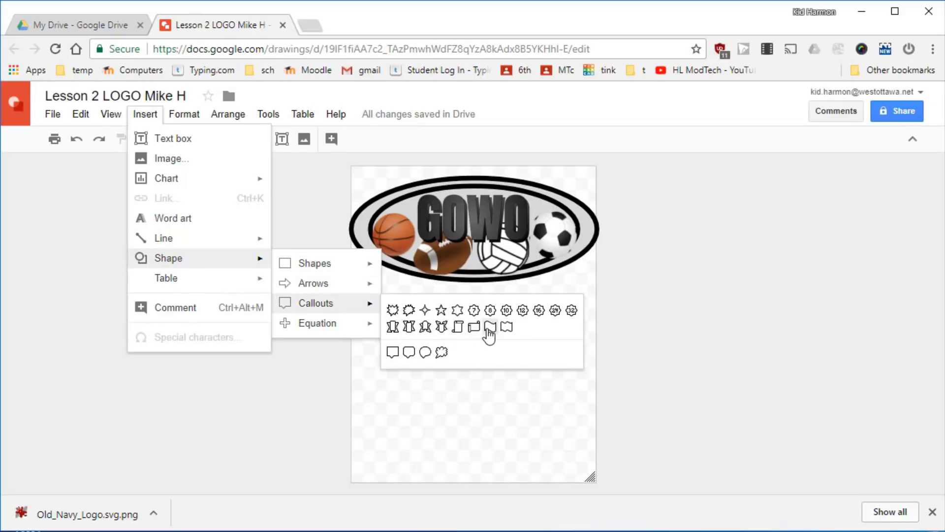
{"action": "left_click", "coordinate": [507, 327]}
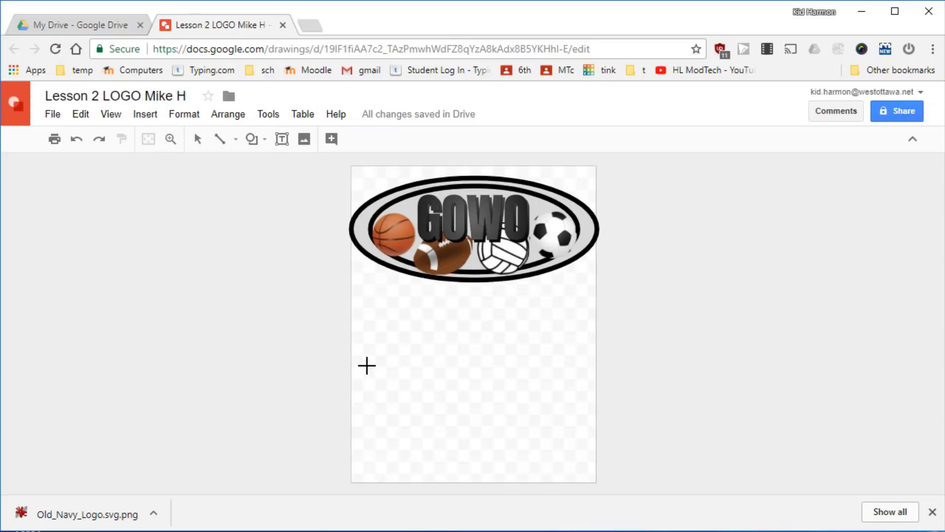
{"action": "left_click_drag", "start_coordinate": [364, 365], "coordinate": [577, 461]}
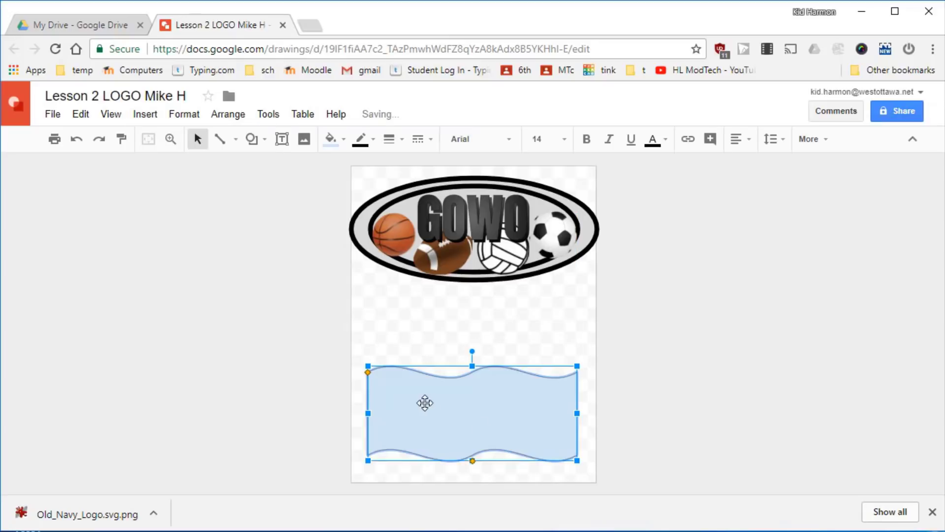